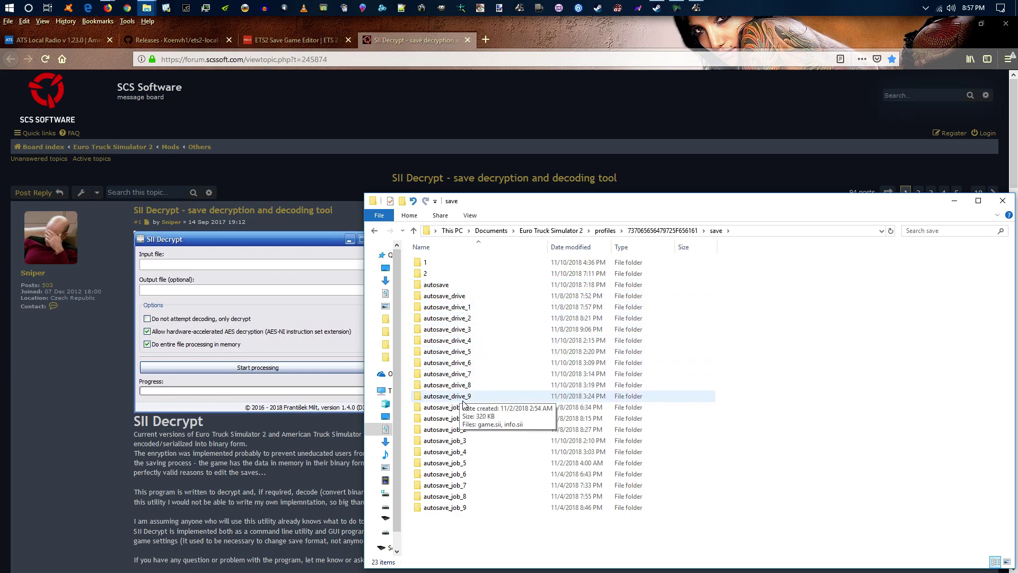
# Inspect the files inside the autosave_drive, 2 and autosave folders of the profile's save directory
pyautogui.doubleClick(450, 298)
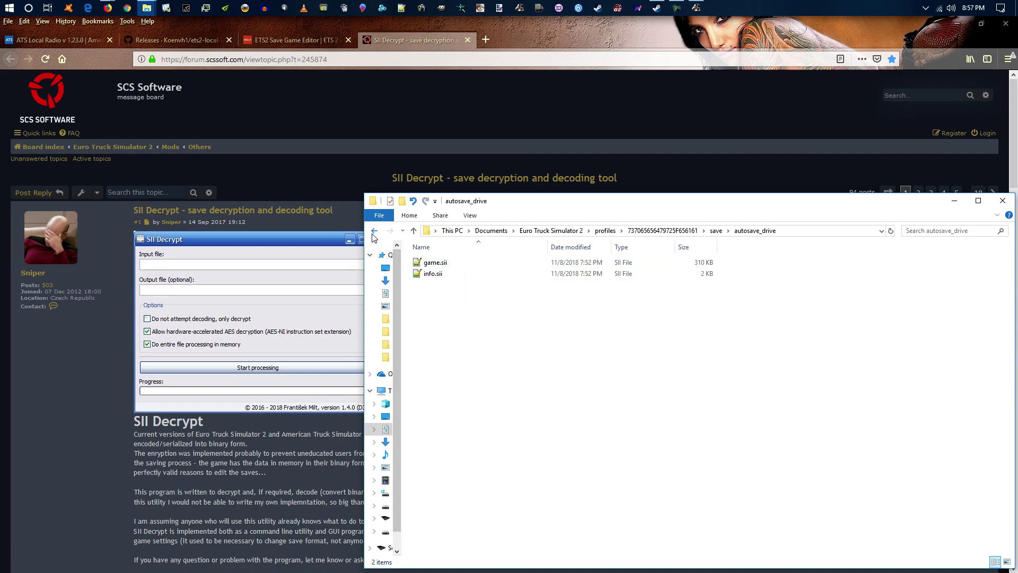
pyautogui.hotkey('alt', 'Left')
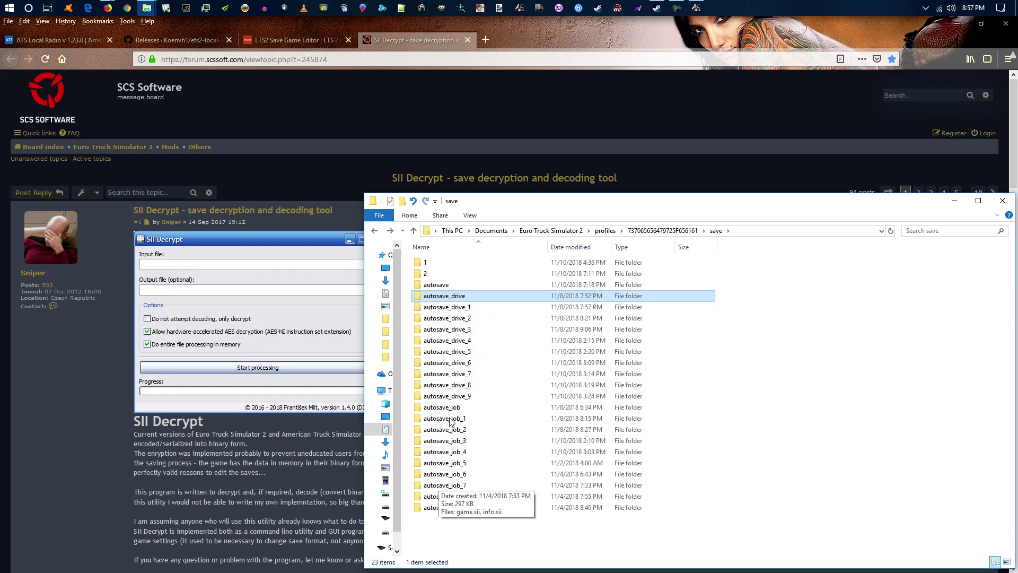
pyautogui.doubleClick(430, 276)
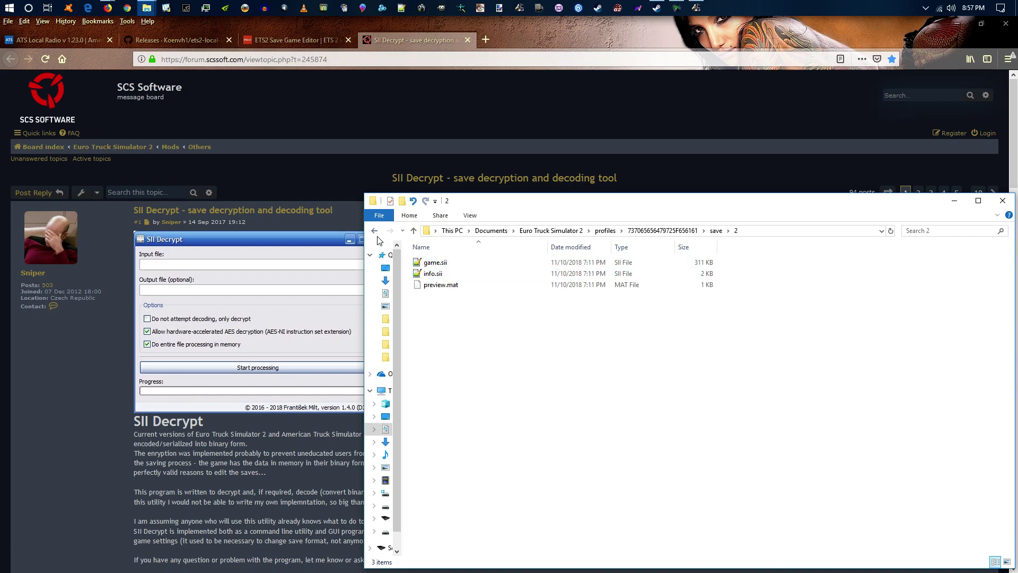
pyautogui.click(376, 232)
pyautogui.doubleClick(433, 287)
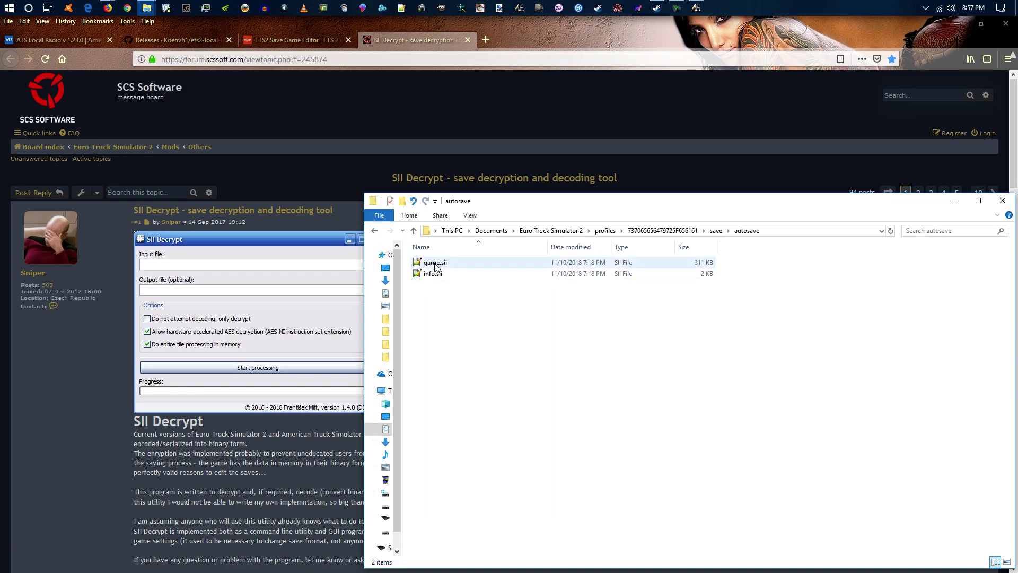
pyautogui.click(375, 231)
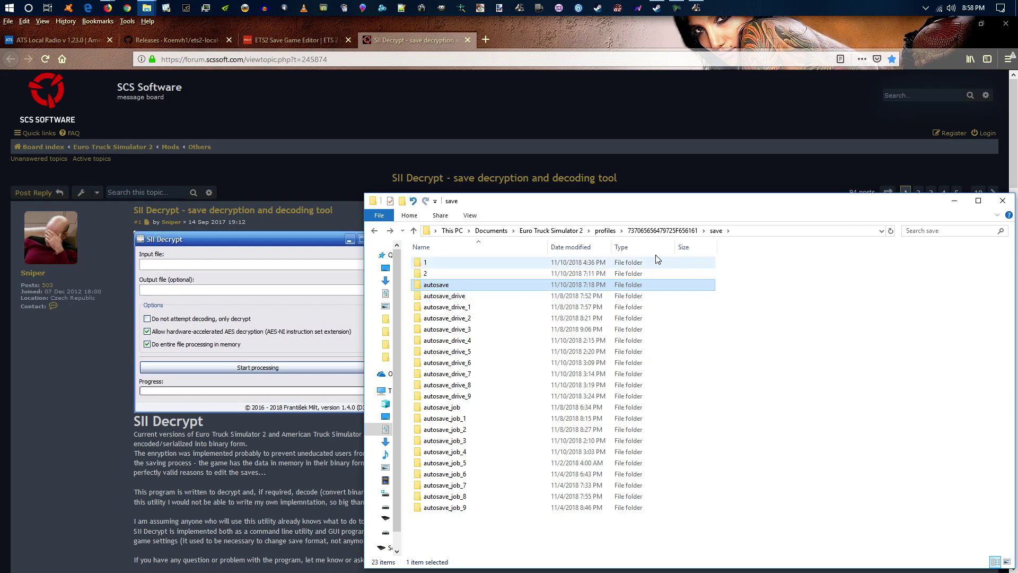
pyautogui.doubleClick(436, 285)
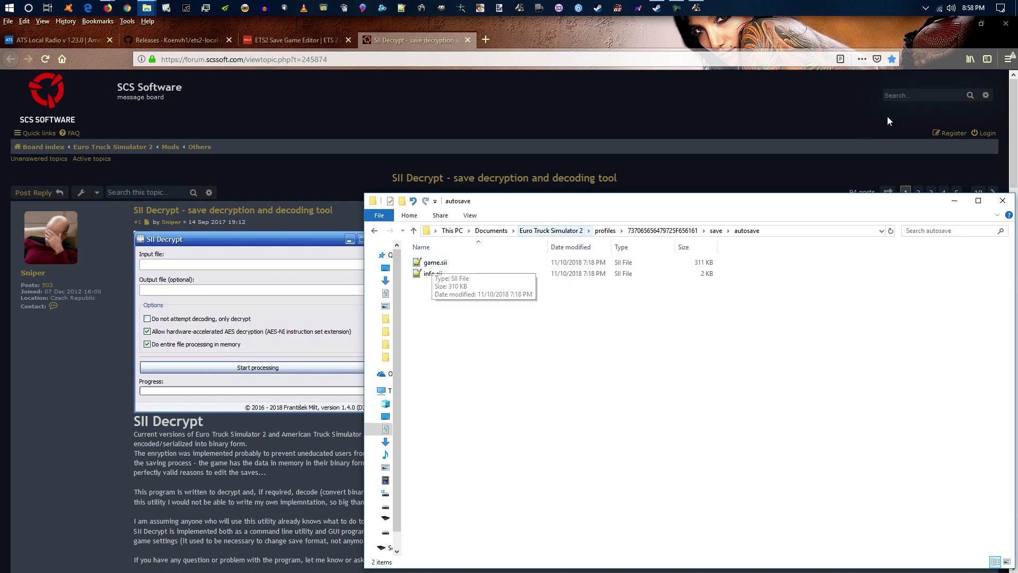
# Minimise the browser and autosave folder windows, and open the save subfolder of SII_Decrypt_full[v1.4.2] from the desktop
pyautogui.click(957, 23)
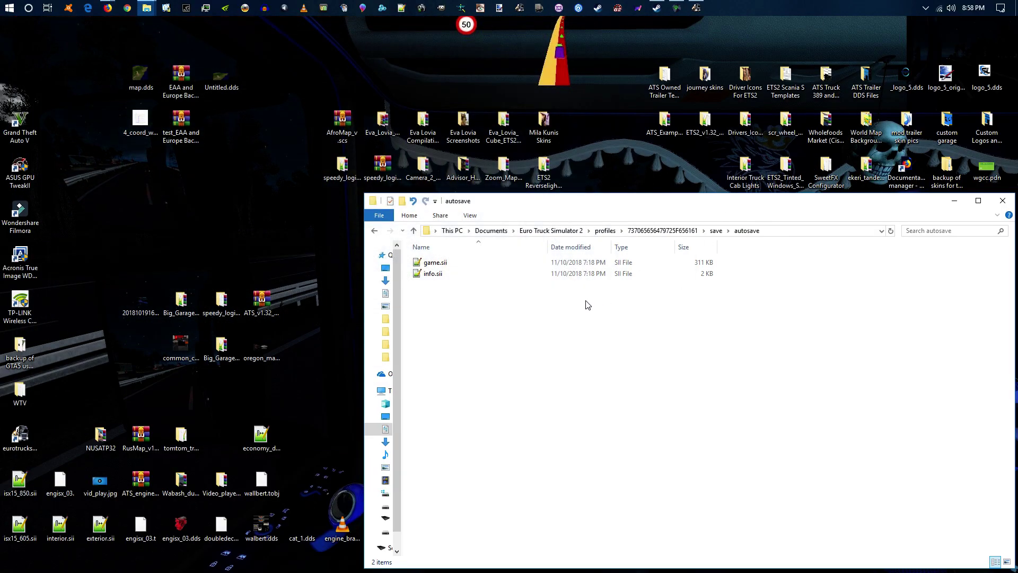
pyautogui.click(955, 200)
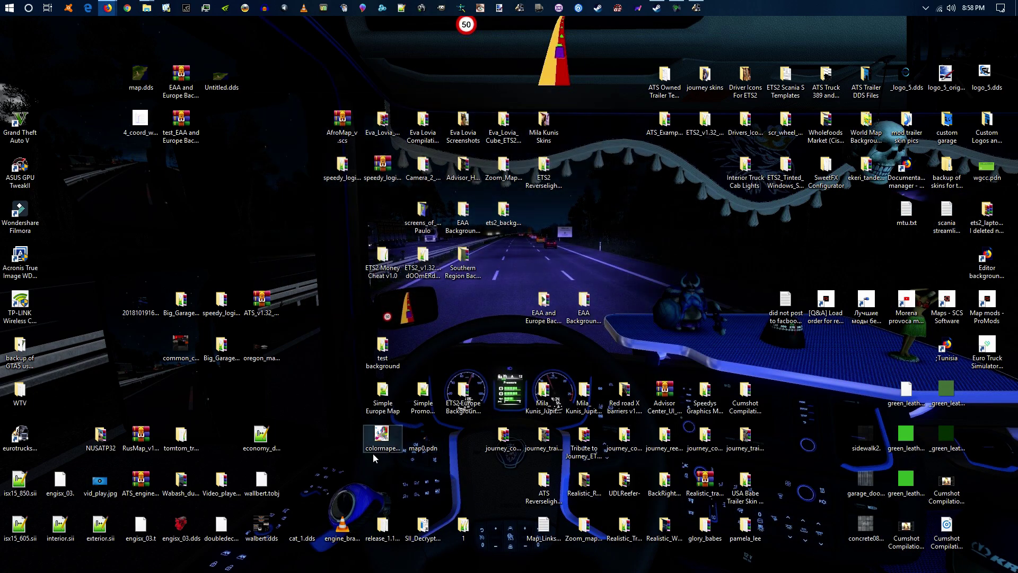
pyautogui.doubleClick(419, 528)
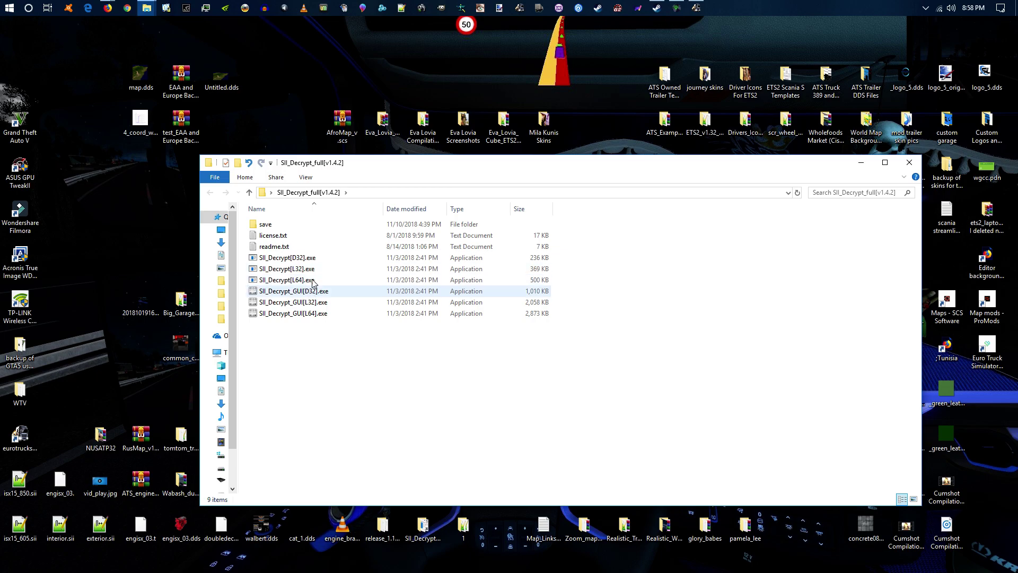
pyautogui.click(425, 537)
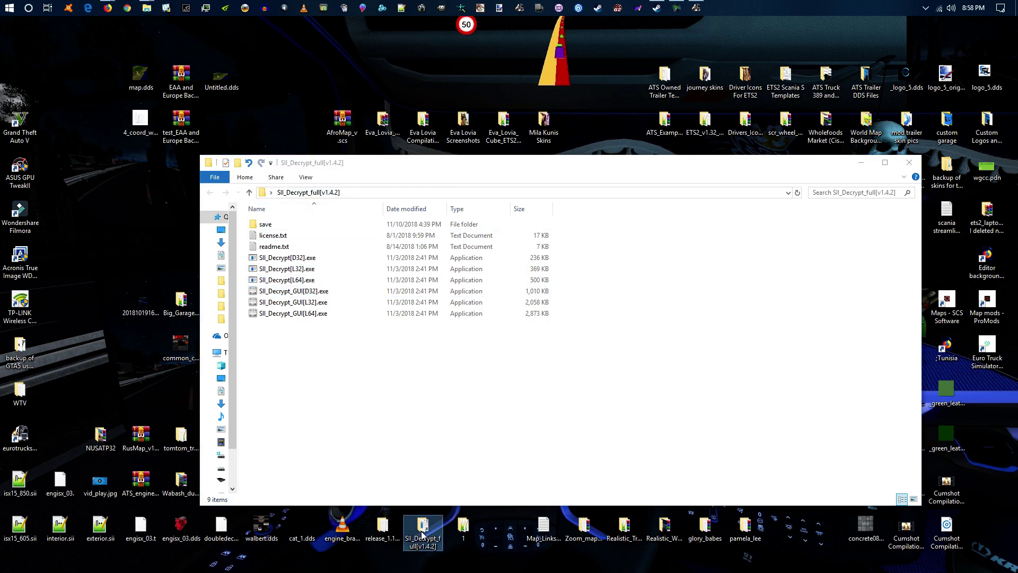
pyautogui.click(382, 543)
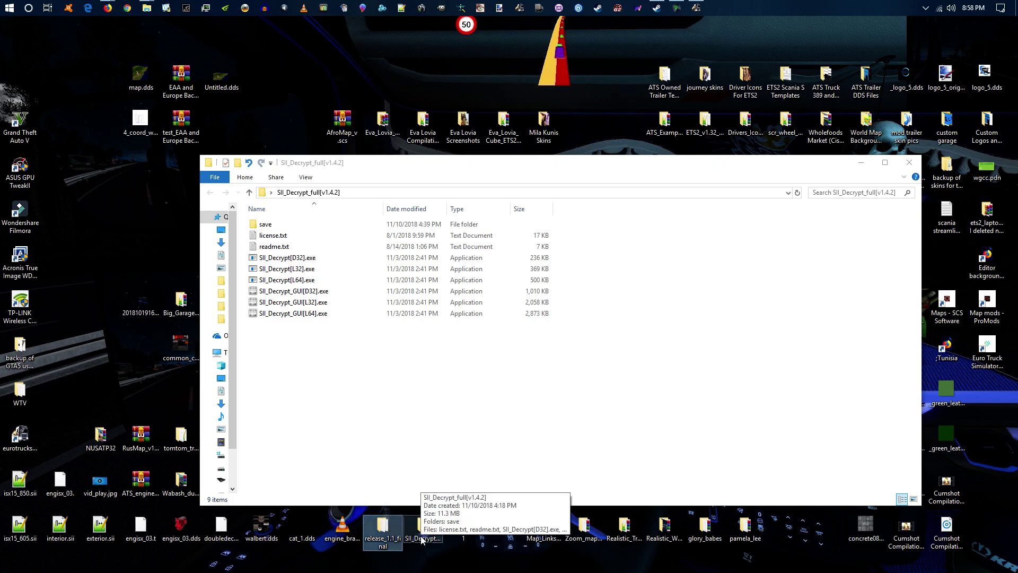
pyautogui.doubleClick(265, 225)
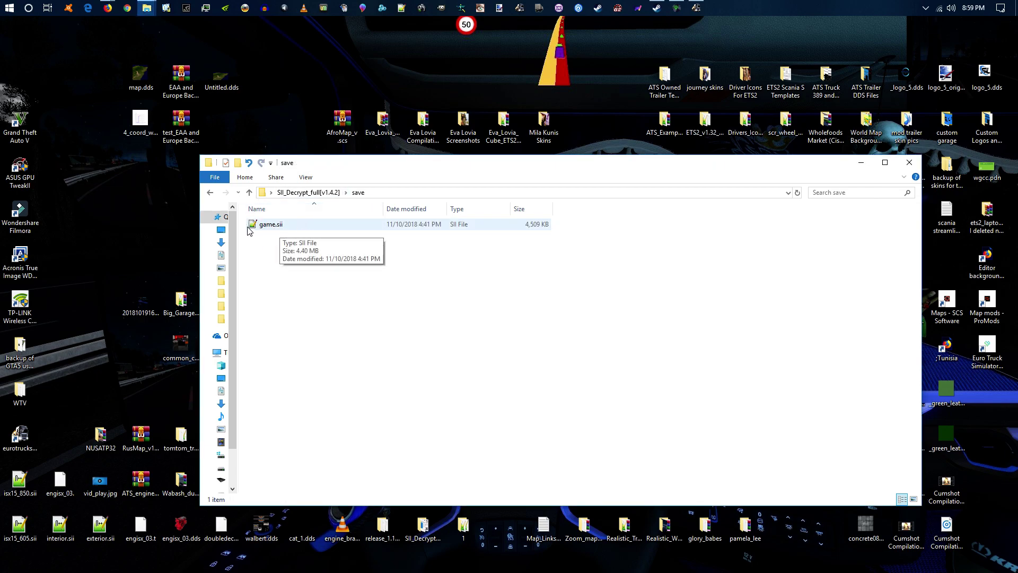
# Launch ETS2_SaveEditor_v1.1_final_win_x64.exe from the release_1.1_final folder on the desktop
pyautogui.doubleClick(383, 528)
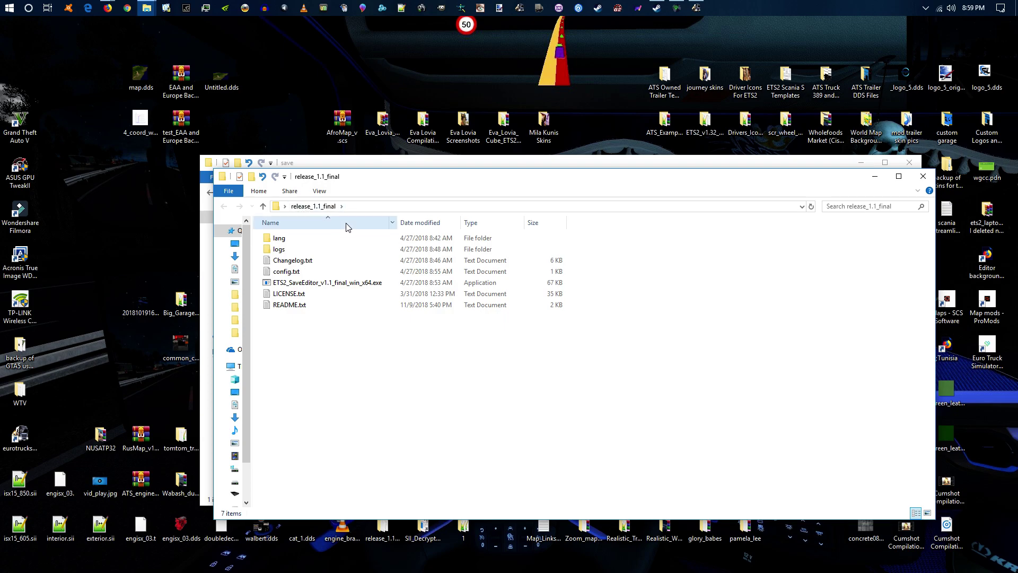
pyautogui.doubleClick(312, 284)
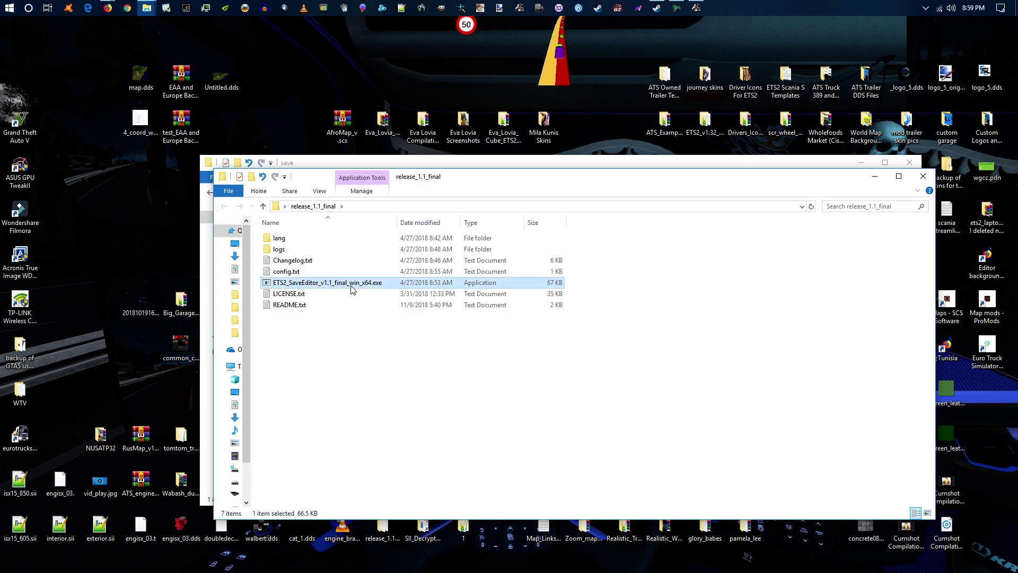
pyautogui.moveTo(342, 75); pyautogui.dragTo(527, 155)
pyautogui.click(825, 337)
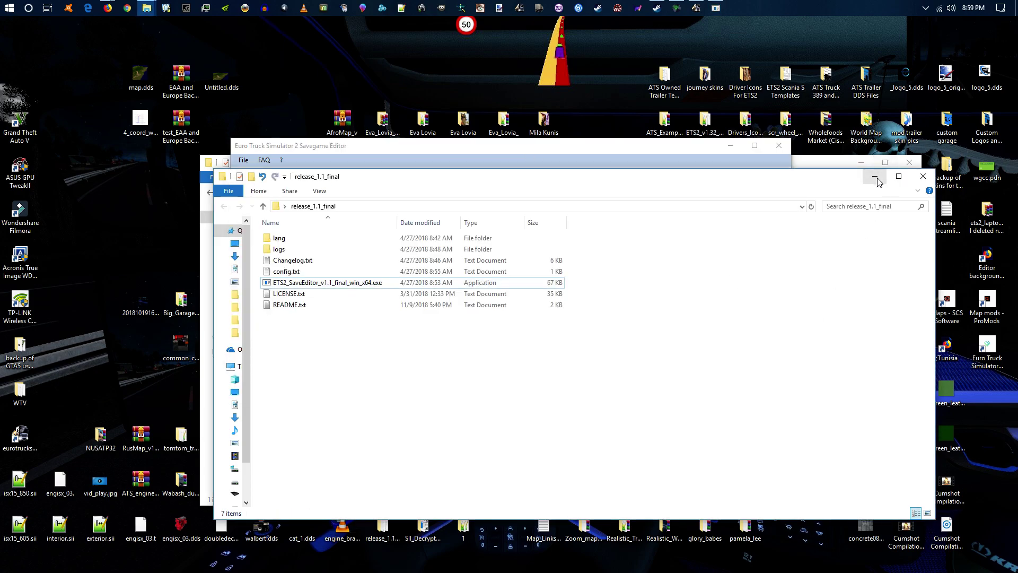
# Minimise the release_1.1_final window and launch SII_Decrypt_GUI[L64].exe from the SII_Decrypt_full[v1.4.2] folder
pyautogui.click(875, 176)
pyautogui.click(823, 177)
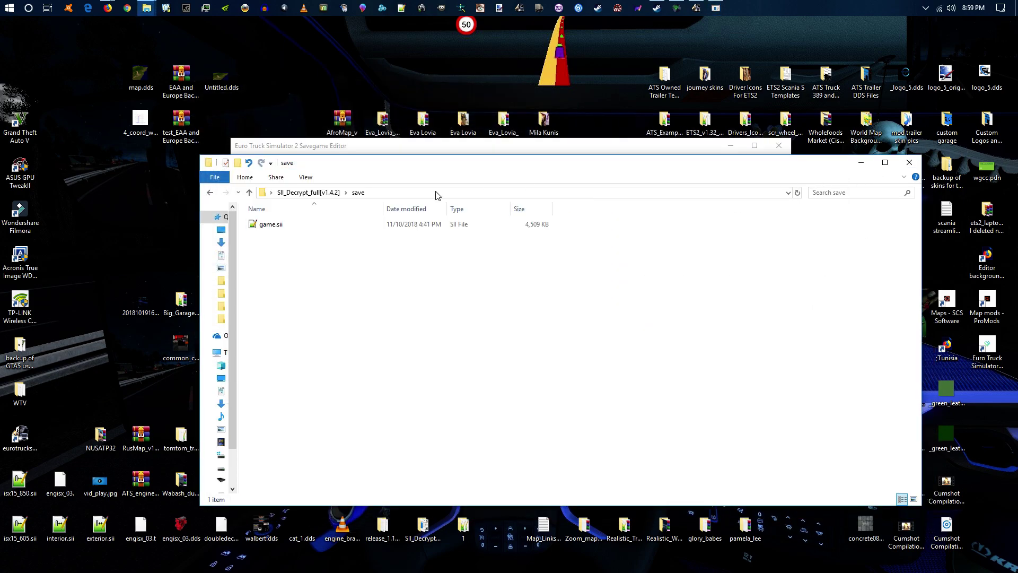
pyautogui.click(210, 194)
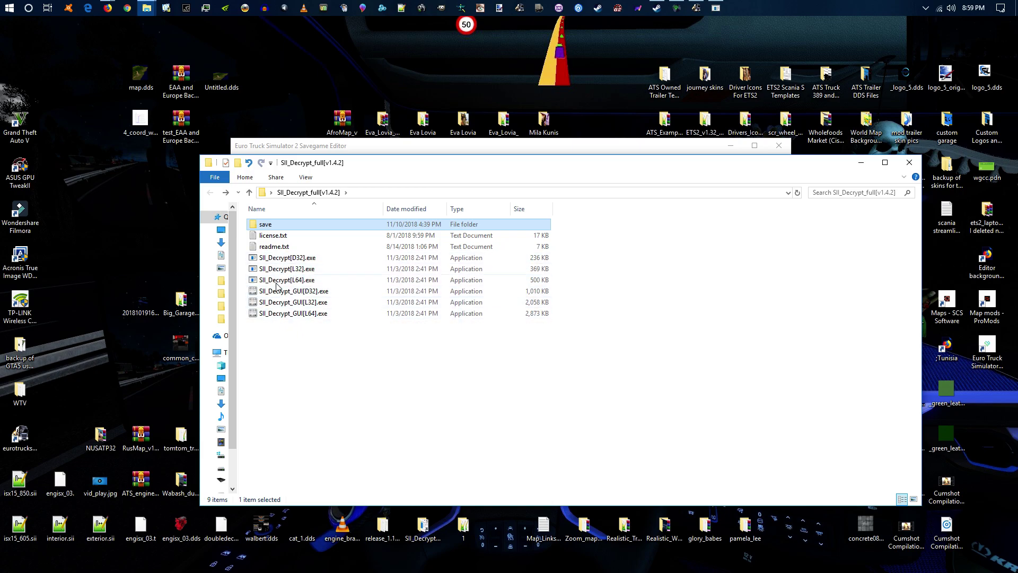
pyautogui.click(287, 315)
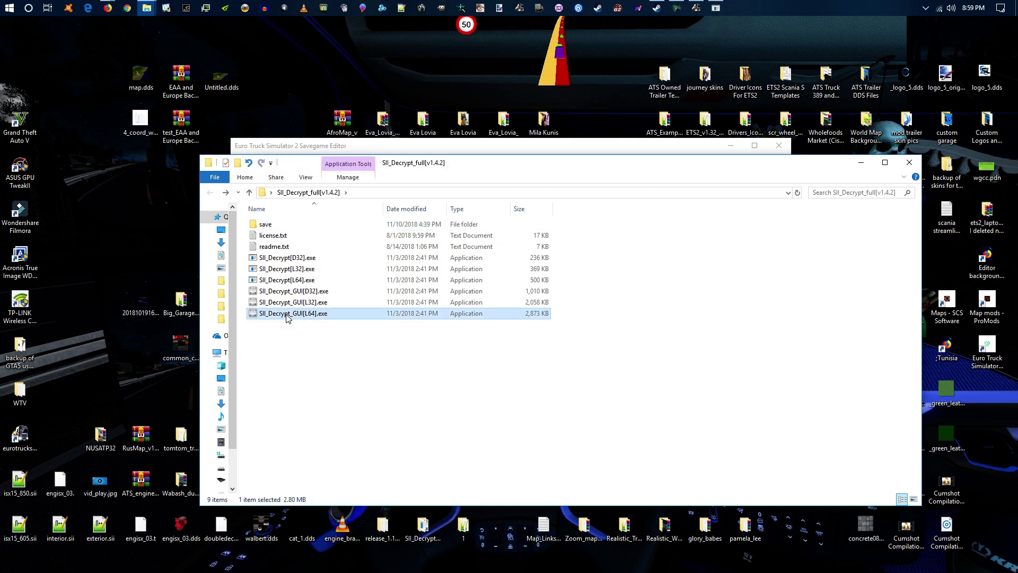
pyautogui.doubleClick(287, 317)
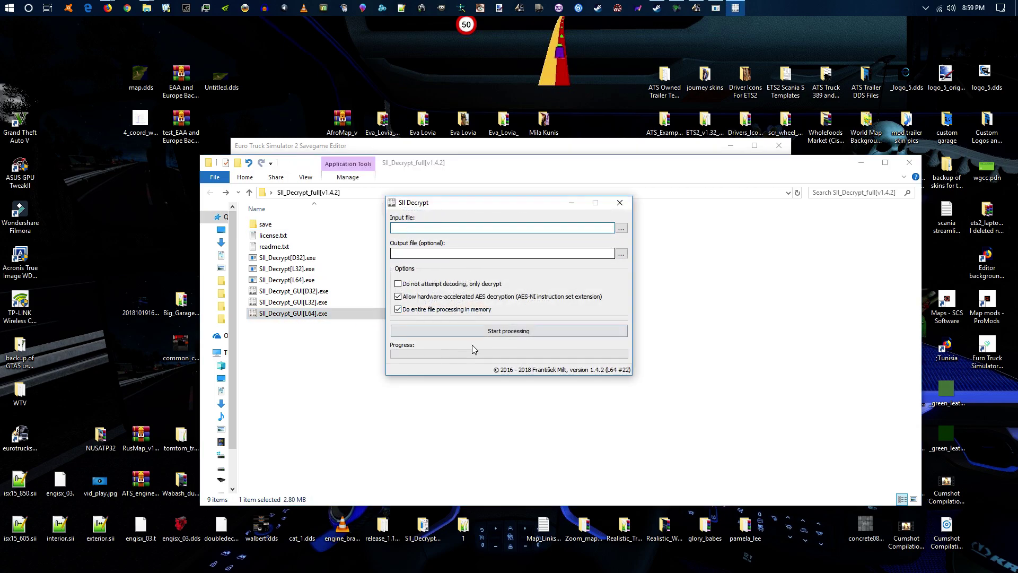
# Minimise the SII_Decrypt_full[v1.4.2] folder and place the SII Decrypt and Savegame Editor windows side by side
pyautogui.click(862, 162)
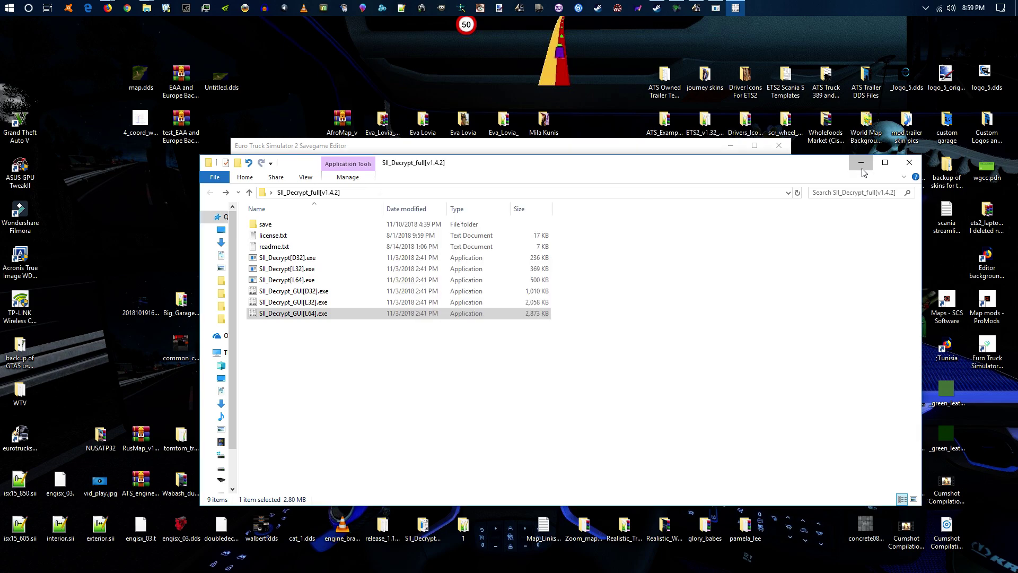
pyautogui.moveTo(540, 202); pyautogui.dragTo(335, 173)
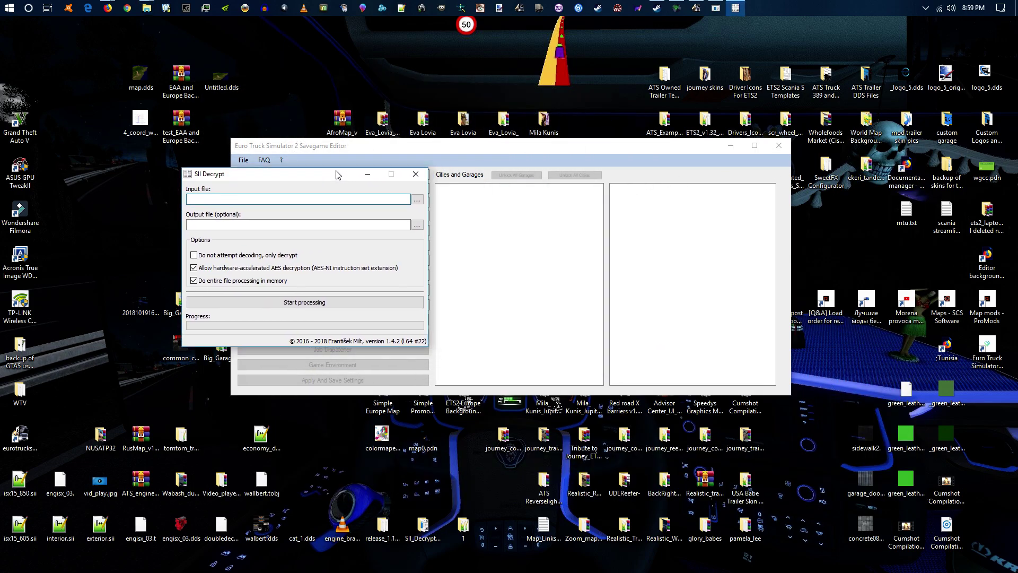
pyautogui.moveTo(458, 147); pyautogui.dragTo(672, 156)
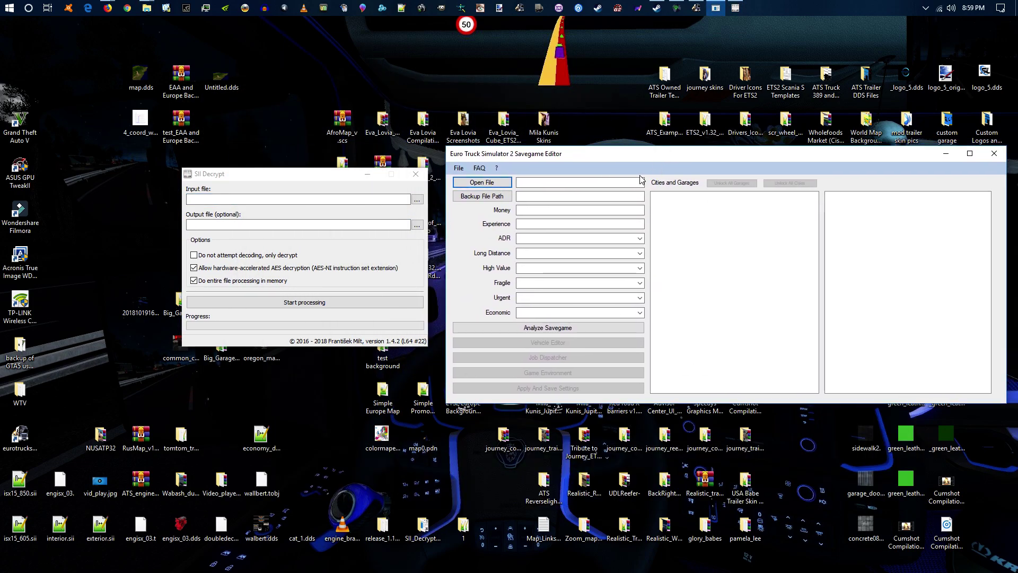
pyautogui.moveTo(383, 179); pyautogui.dragTo(357, 174)
pyautogui.moveTo(622, 158); pyautogui.dragTo(585, 147)
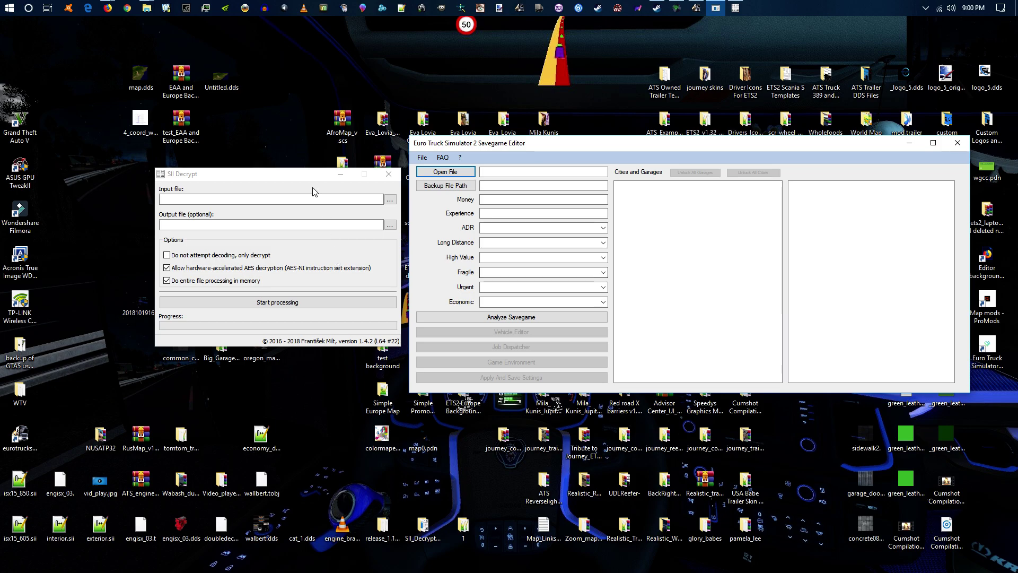
# Switch to Firefox and read the SII Decrypt forum post, including its description, program download and source code sections
pyautogui.moveTo(106, 9)
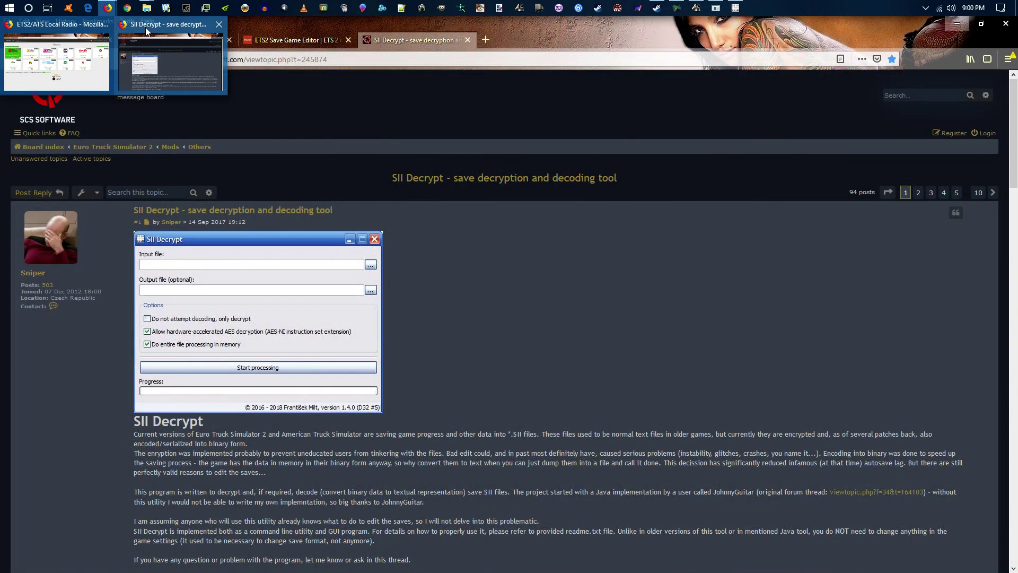
pyautogui.click(145, 27)
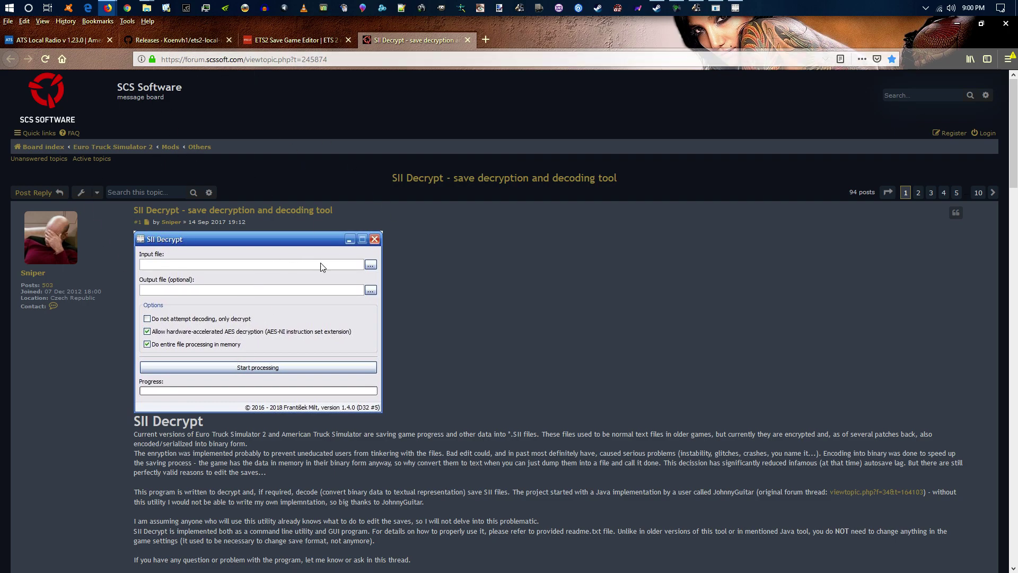
pyautogui.scroll(-5, 455, 276)
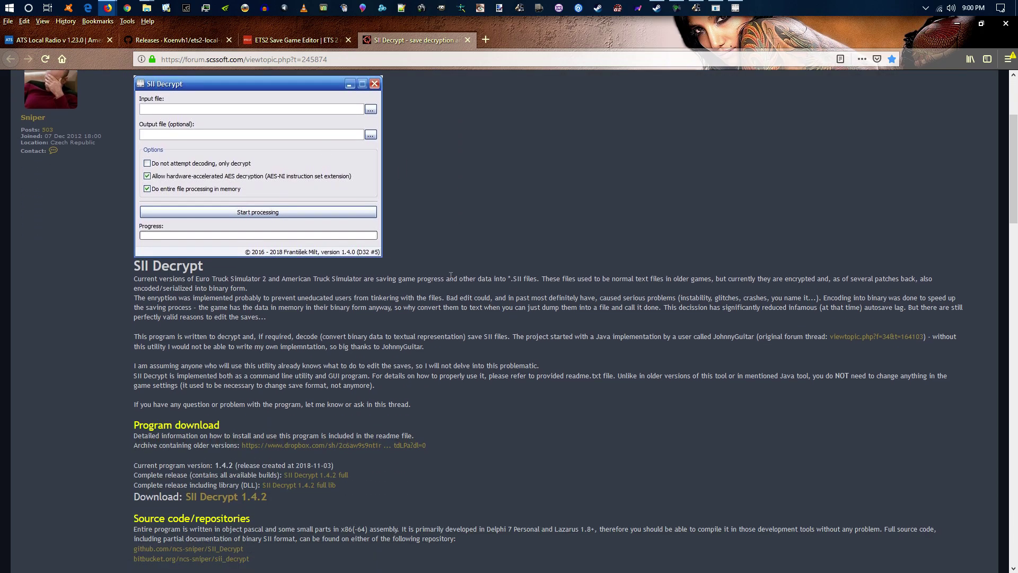
pyautogui.scroll(-2, 328, 311)
pyautogui.scroll(4, 320, 210)
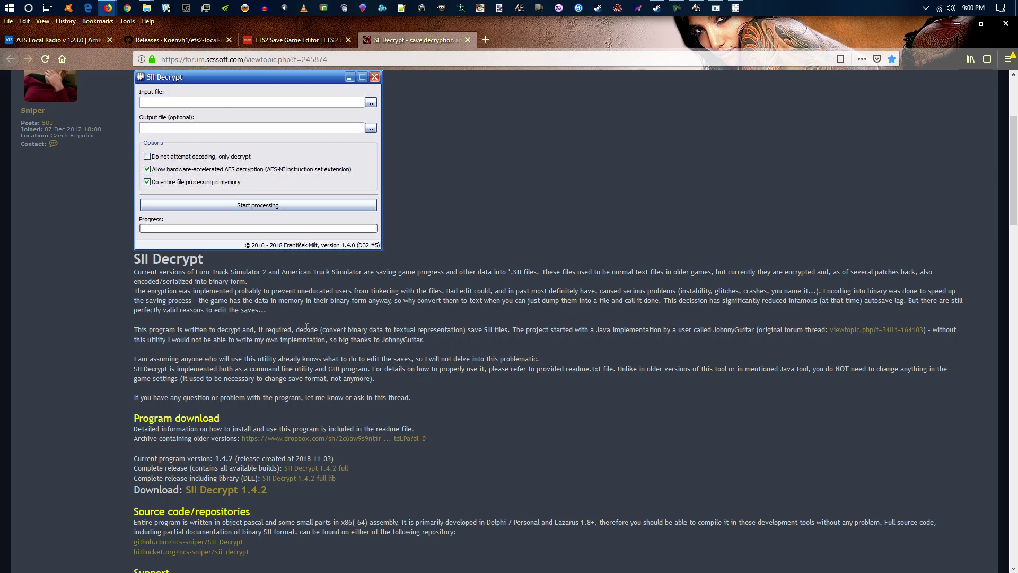
pyautogui.scroll(-2, 306, 327)
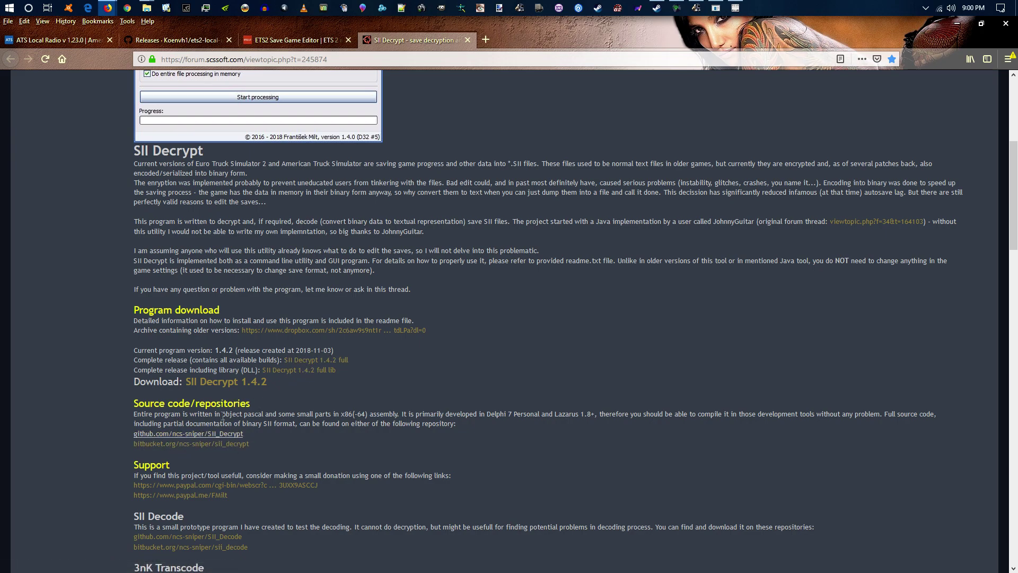
pyautogui.scroll(-2, 183, 463)
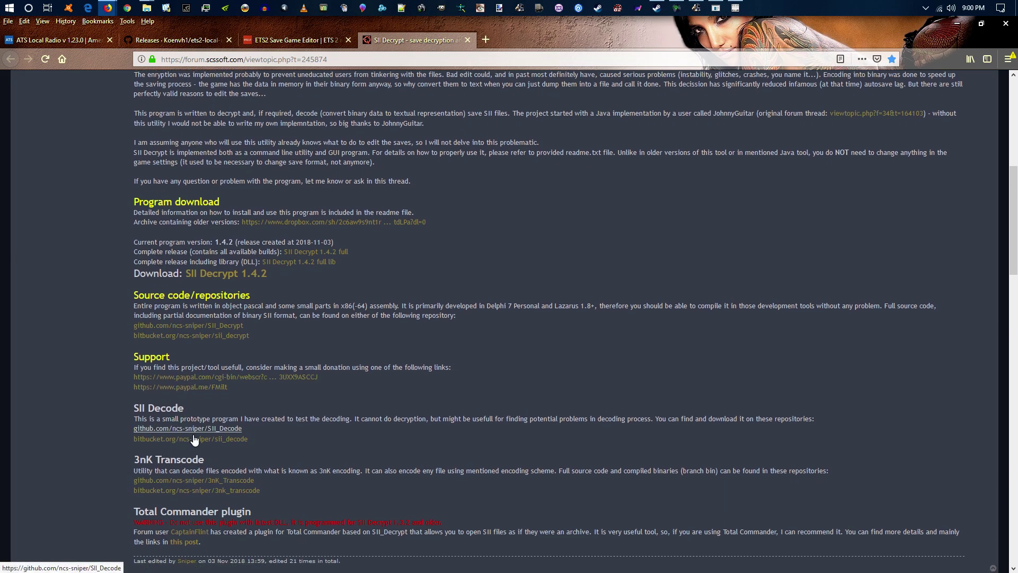
pyautogui.scroll(-1, 324, 470)
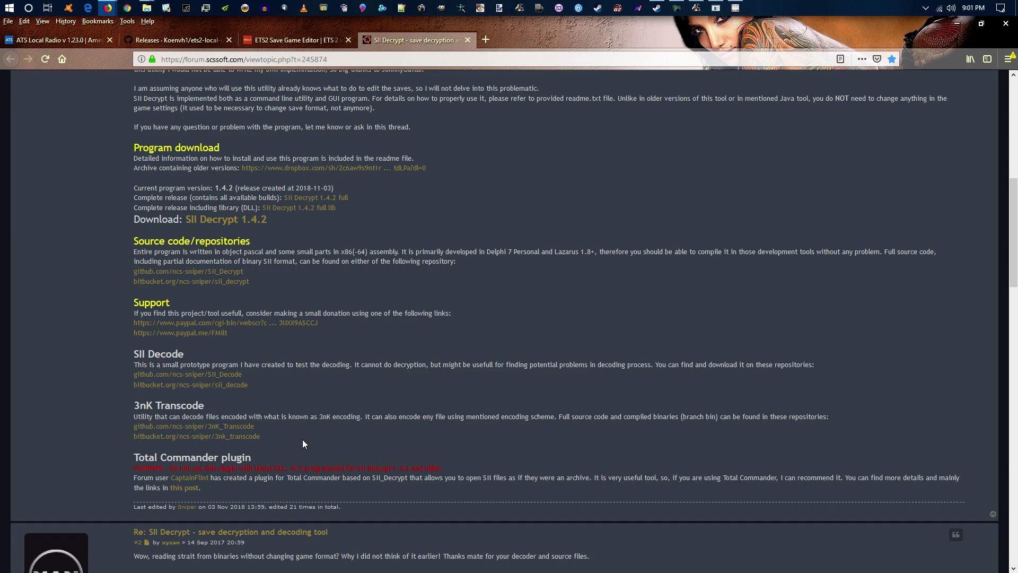
pyautogui.scroll(7, 303, 439)
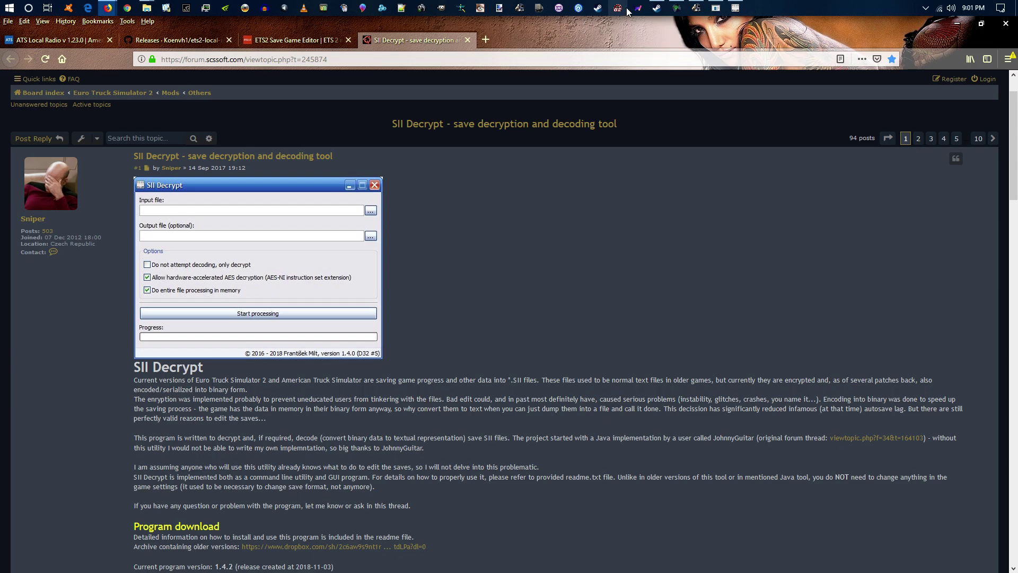
# Compare the running SII Decrypt window with its picture in the forum post, and view the post's program download section
pyautogui.moveTo(715, 9)
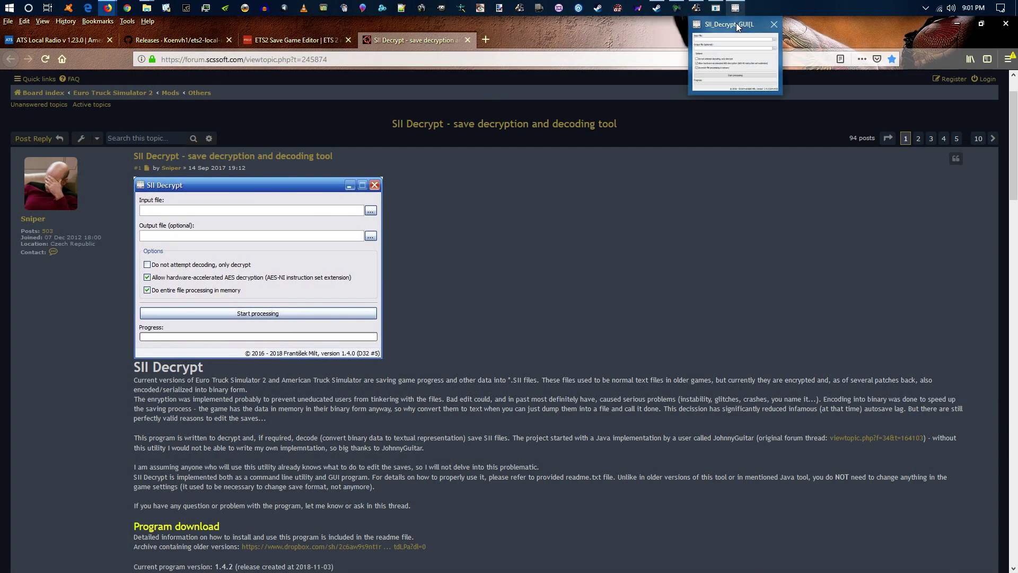
pyautogui.click(735, 8)
pyautogui.moveTo(302, 177); pyautogui.dragTo(285, 189)
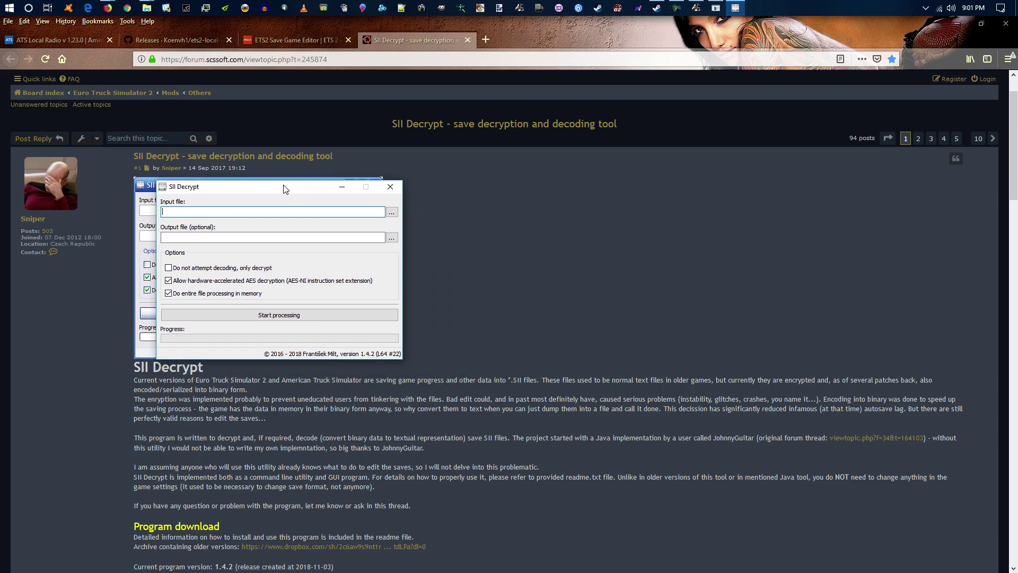
pyautogui.click(484, 179)
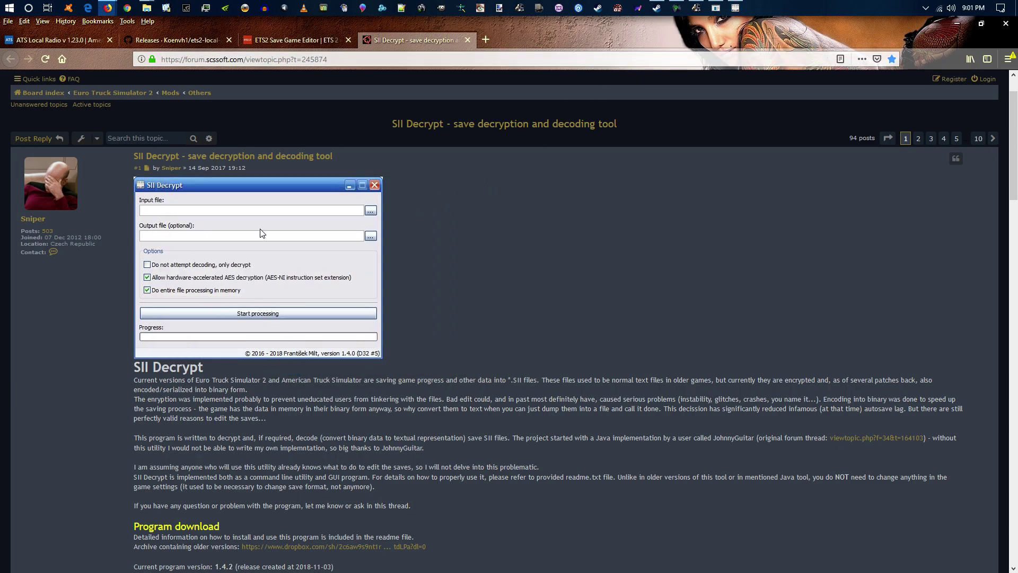
pyautogui.scroll(-2, 288, 392)
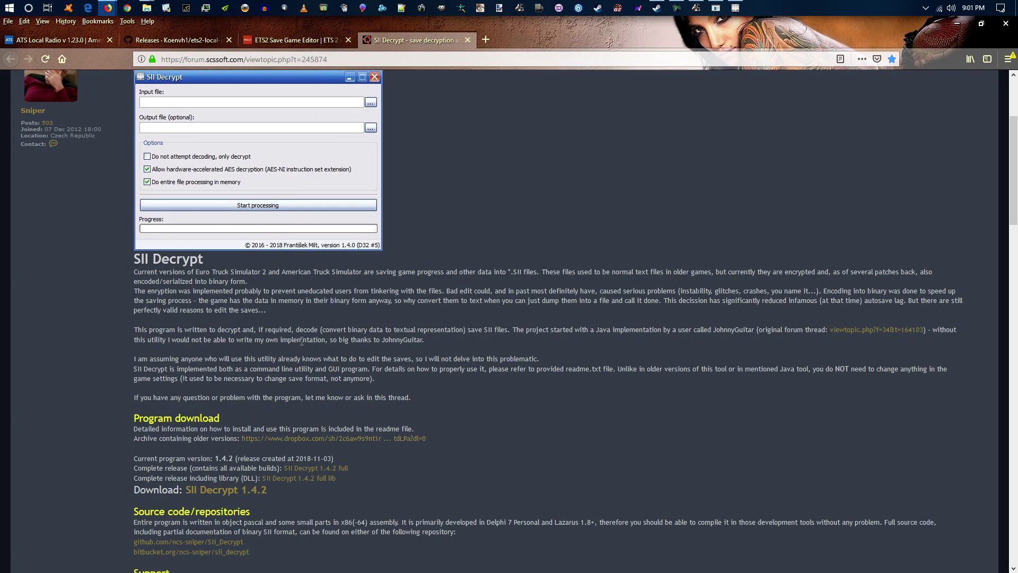
# Show the ETS2 Save Game Editor page on ets2.lt and compare its picture with the running Savegame Editor window
pyautogui.scroll(-1, 363, 412)
pyautogui.scroll(4, 367, 400)
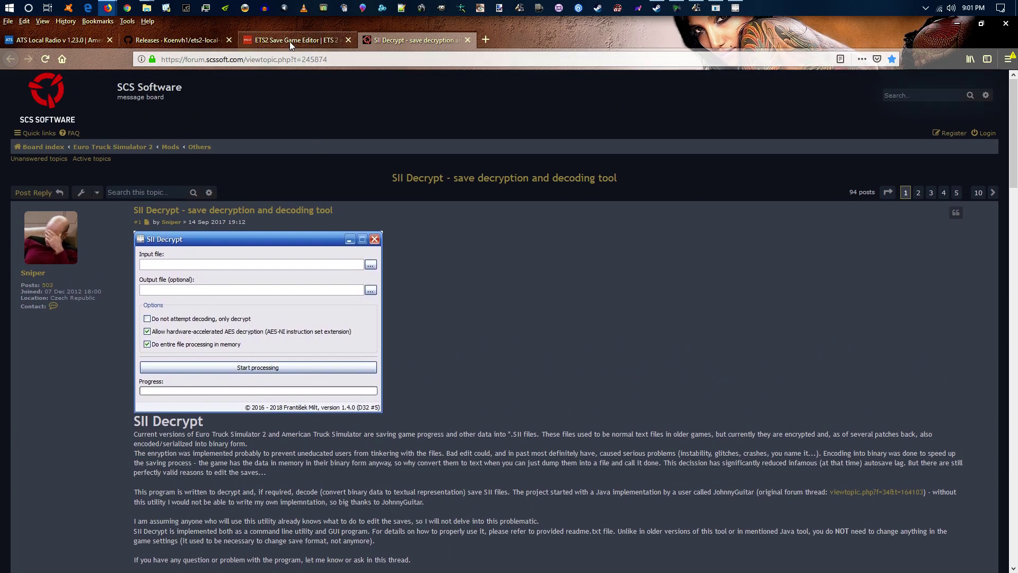
pyautogui.click(290, 41)
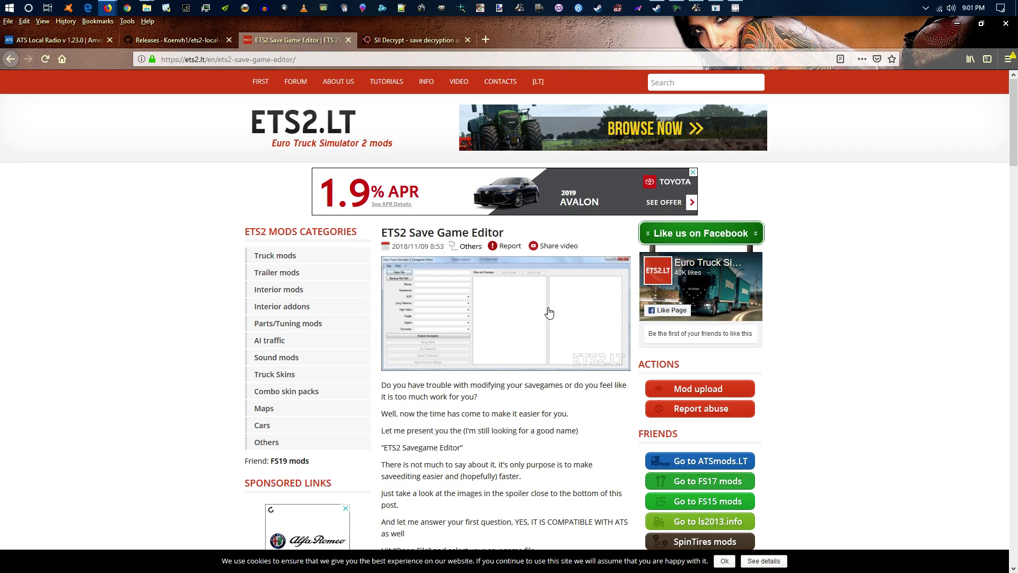
pyautogui.click(717, 9)
pyautogui.moveTo(698, 150); pyautogui.dragTo(629, 175)
pyautogui.click(965, 241)
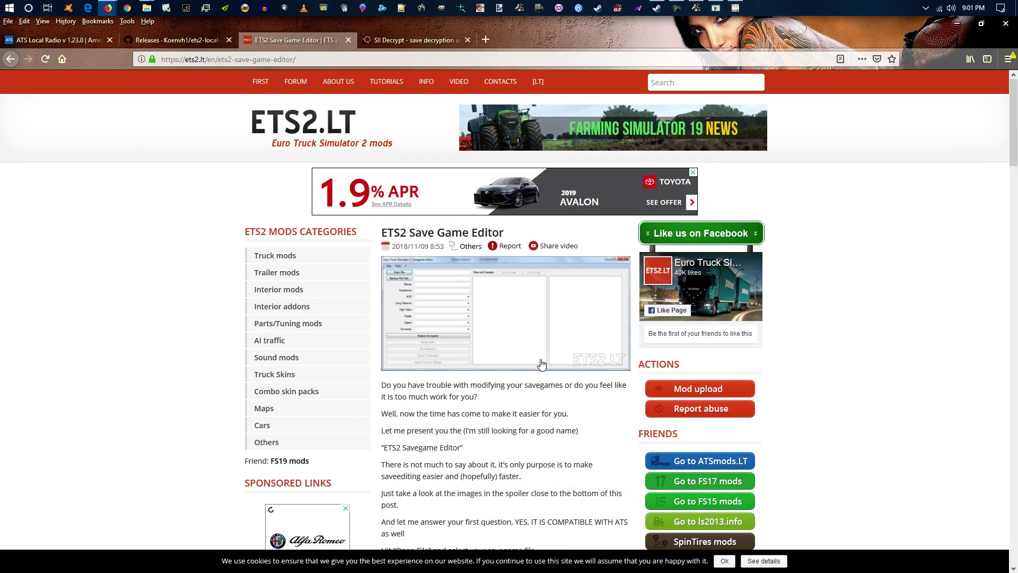
# Read the ETS2 Save Game Editor page's usage instructions and download link, and return to the SII Decrypt forum post
pyautogui.scroll(-4, 469, 369)
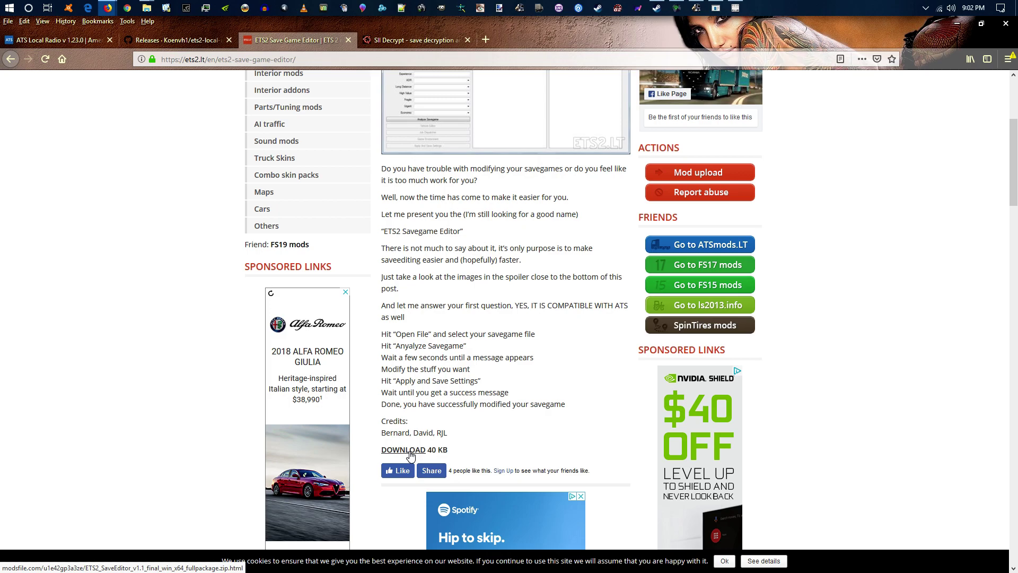
pyautogui.scroll(2, 485, 313)
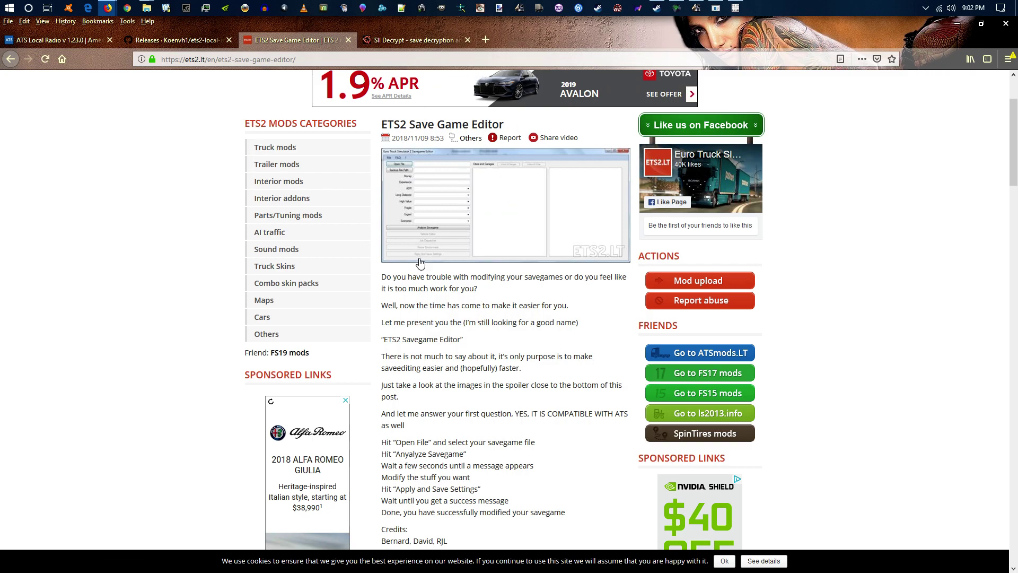
pyautogui.click(406, 42)
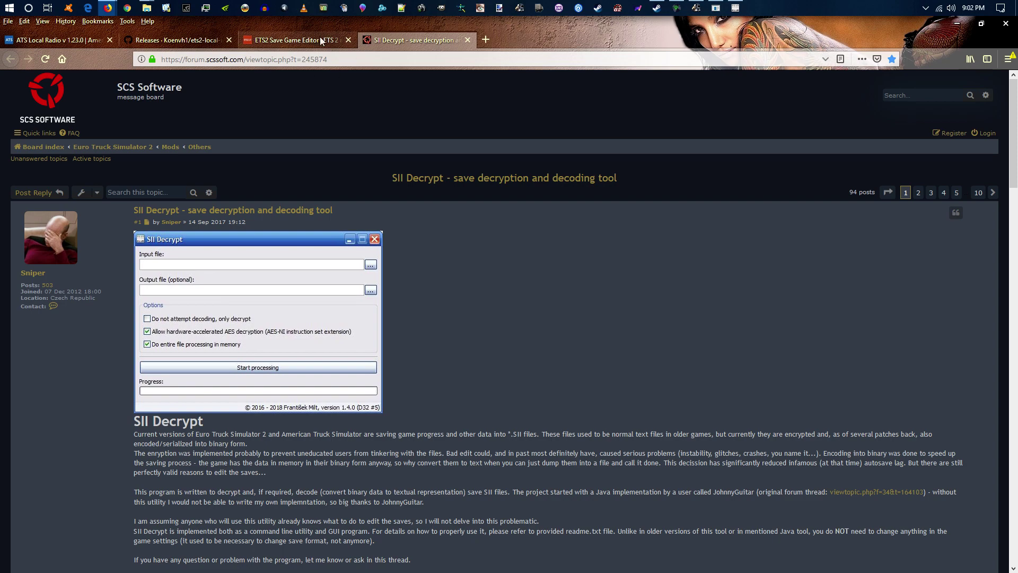
pyautogui.click(301, 41)
pyautogui.click(411, 41)
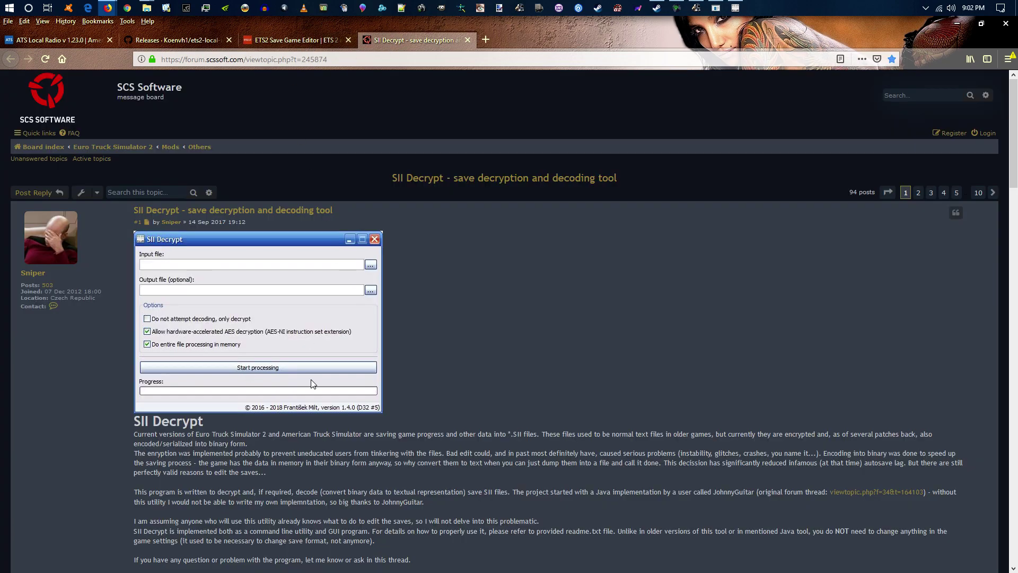
# Minimise Firefox and choose game.sii from the SII_Decrypt_full[v1.4.2] save folder as the input file in SII Decrypt
pyautogui.click(957, 24)
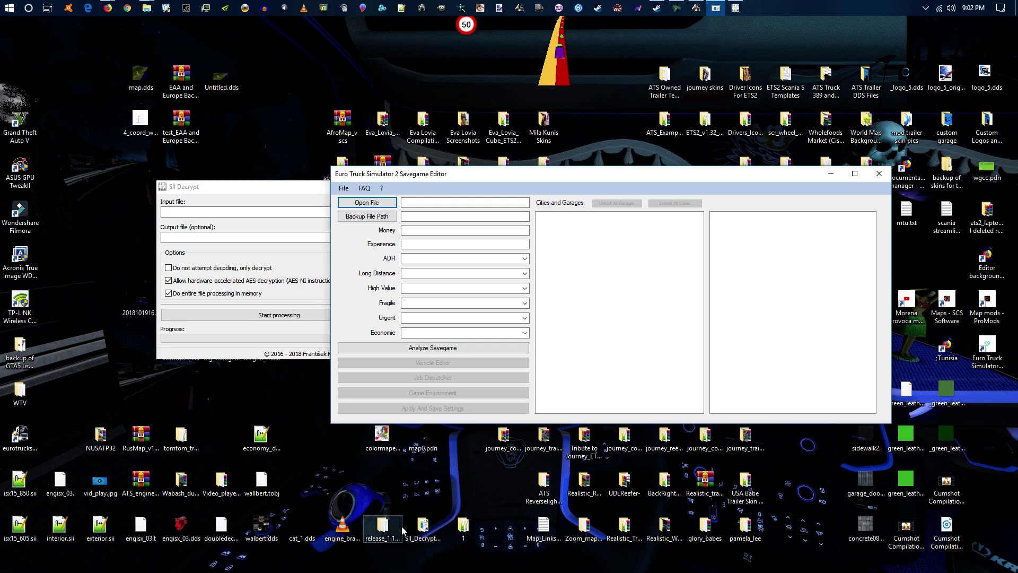
pyautogui.moveTo(266, 188); pyautogui.dragTo(189, 209)
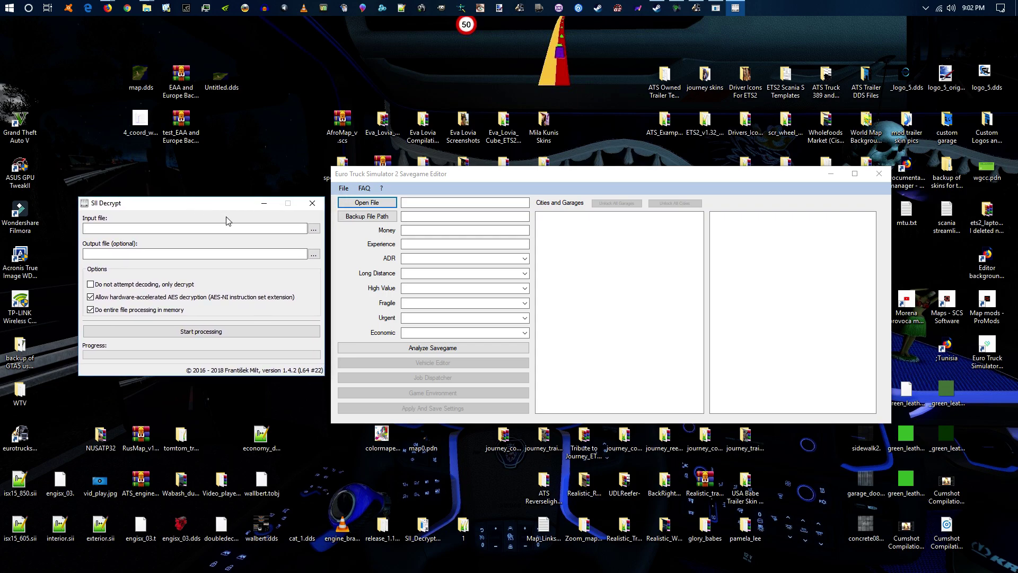
pyautogui.click(314, 229)
pyautogui.doubleClick(201, 287)
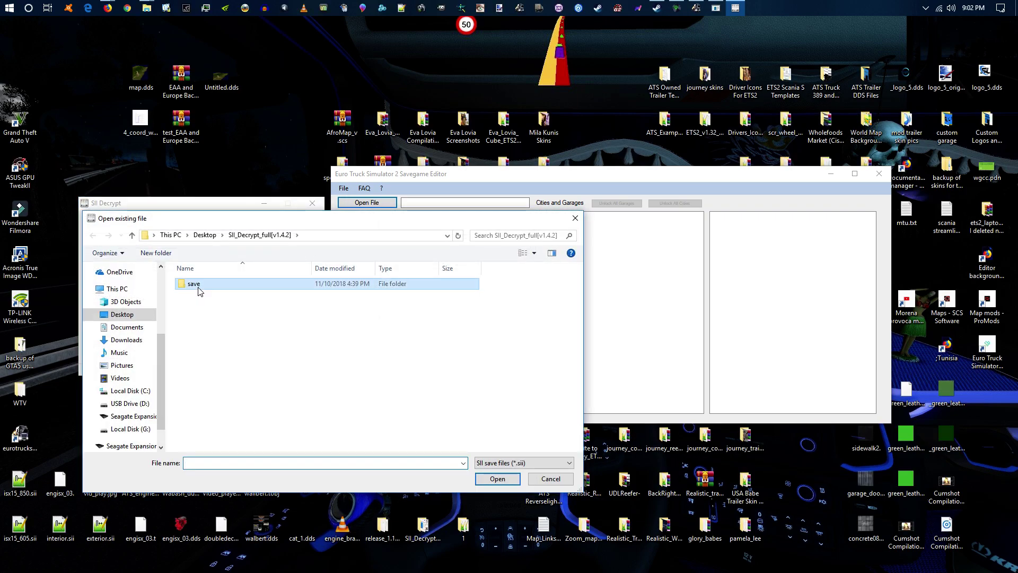
pyautogui.click(200, 285)
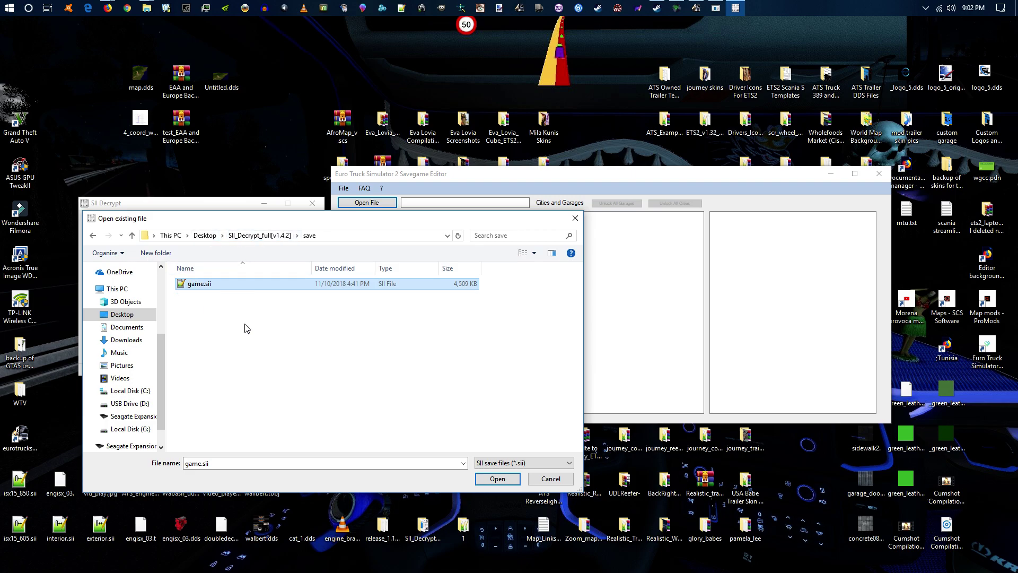
pyautogui.click(497, 479)
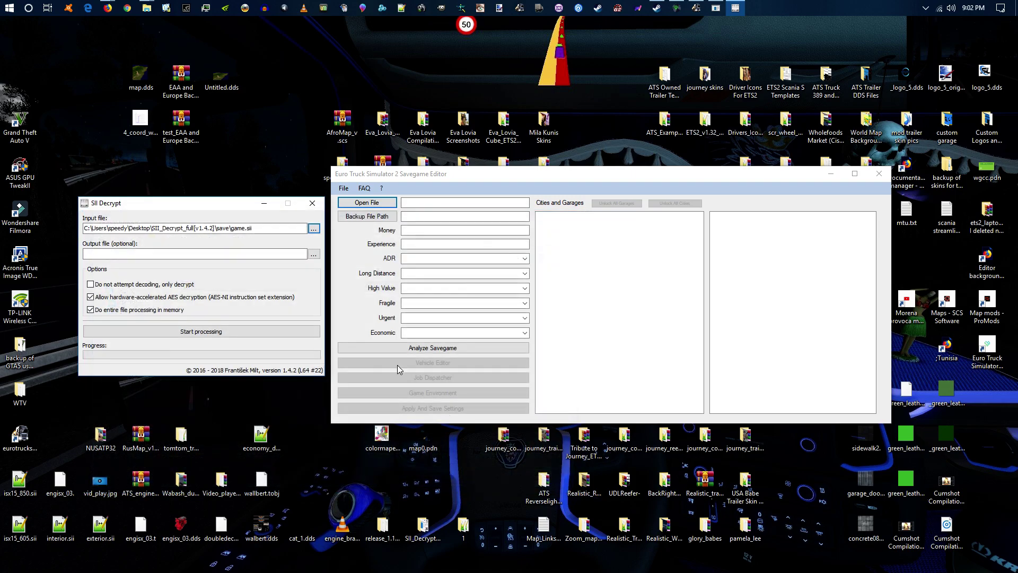
# Set the output file to the same game.sii in the save folder, allow overwriting, and try to decrypt it
pyautogui.moveTo(211, 212); pyautogui.dragTo(203, 207)
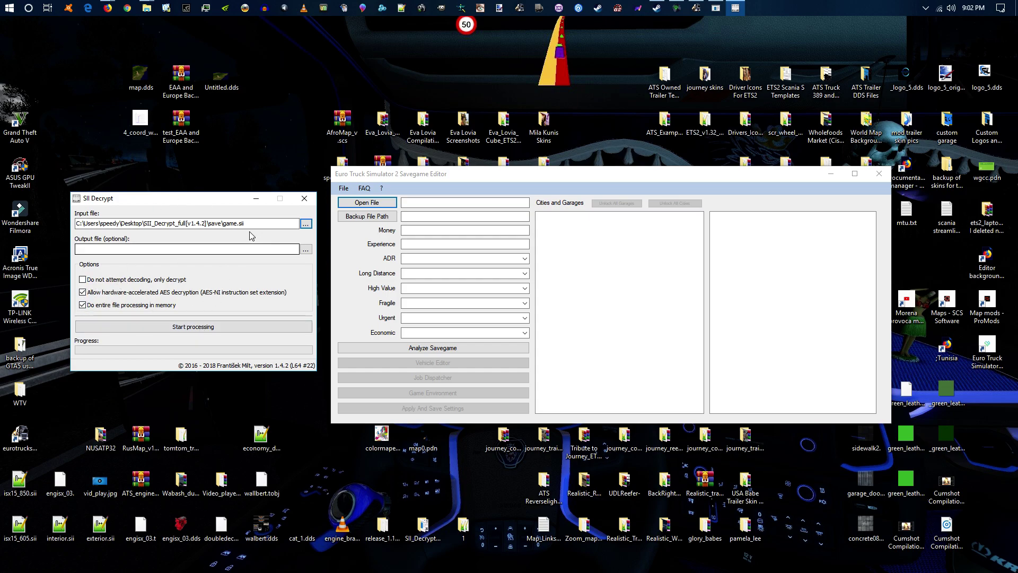
pyautogui.click(306, 250)
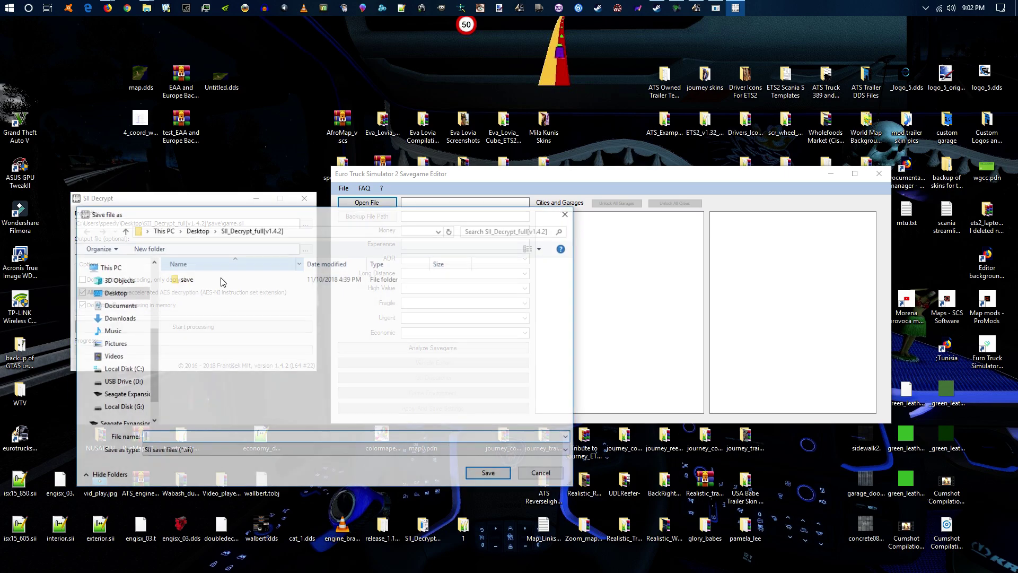
pyautogui.click(191, 285)
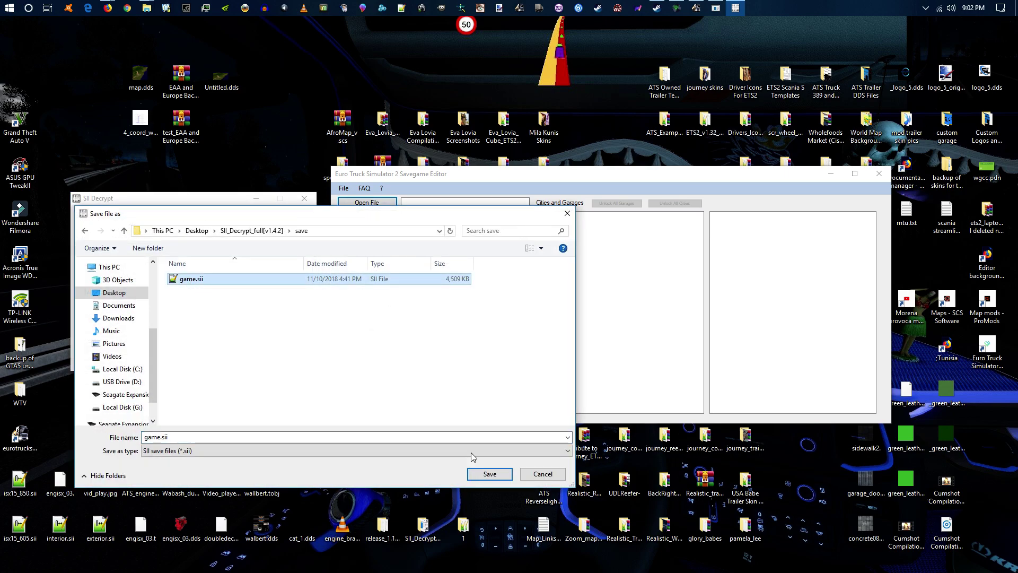
pyautogui.click(490, 474)
pyautogui.click(540, 303)
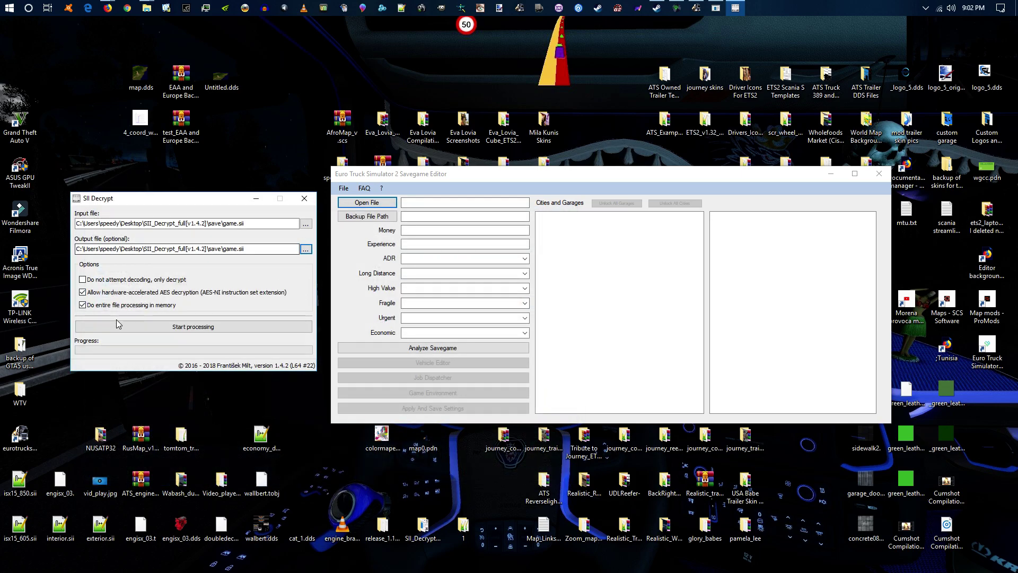
pyautogui.click(193, 327)
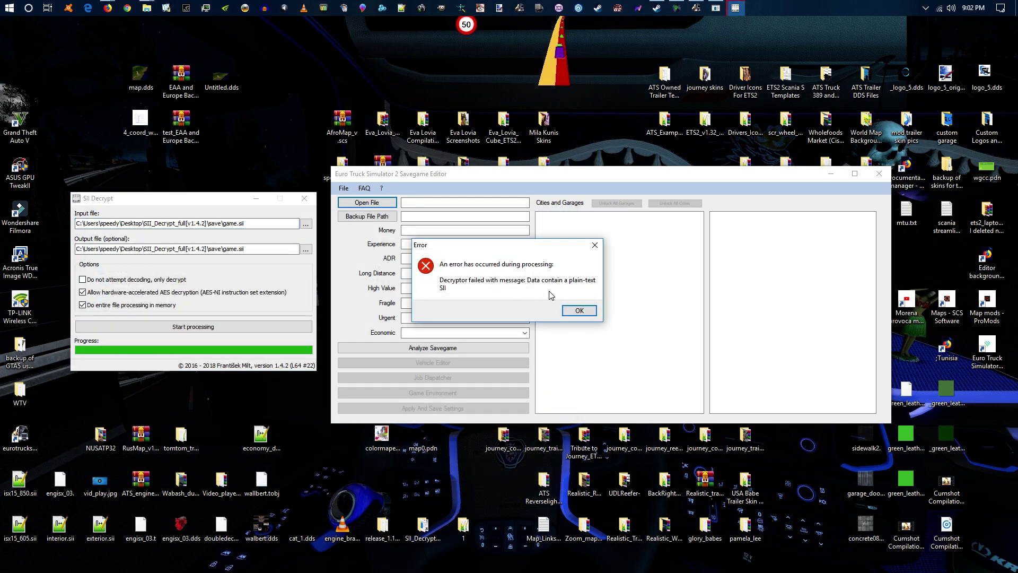
pyautogui.click(580, 311)
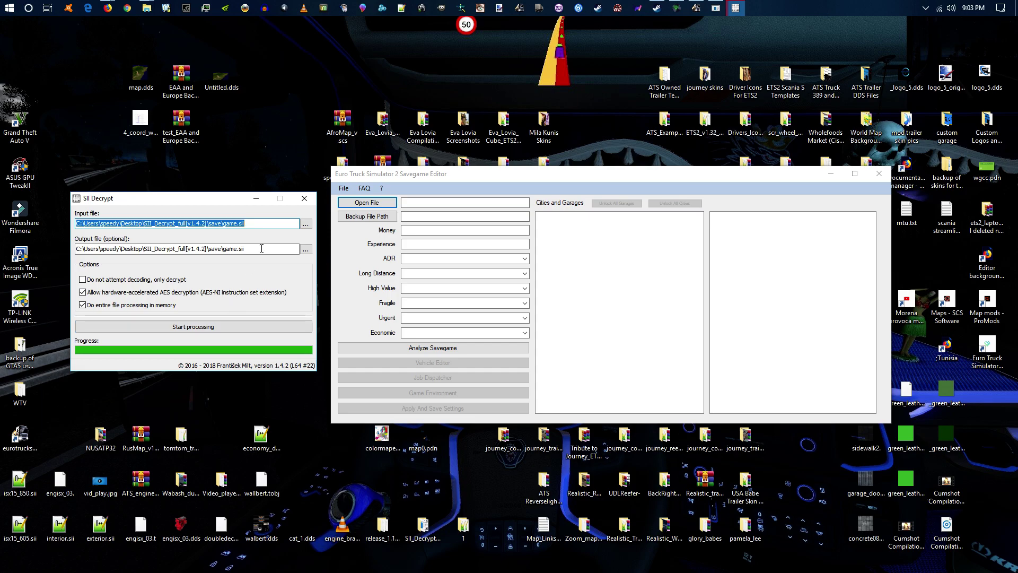
# Open game.sii from the save folder in the Savegame Editor and analyze the savegame
pyautogui.click(366, 203)
pyautogui.click(453, 257)
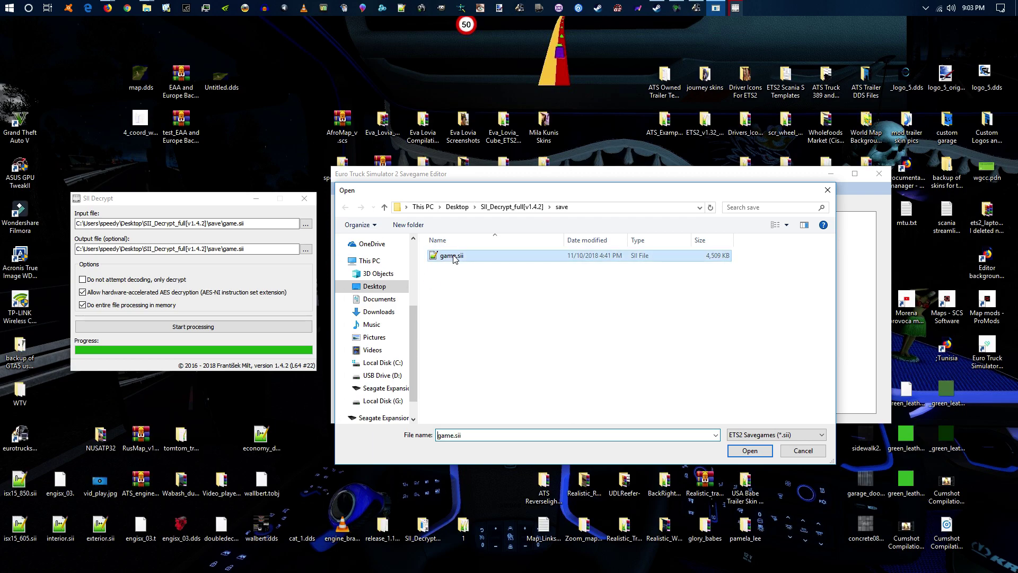
pyautogui.click(750, 451)
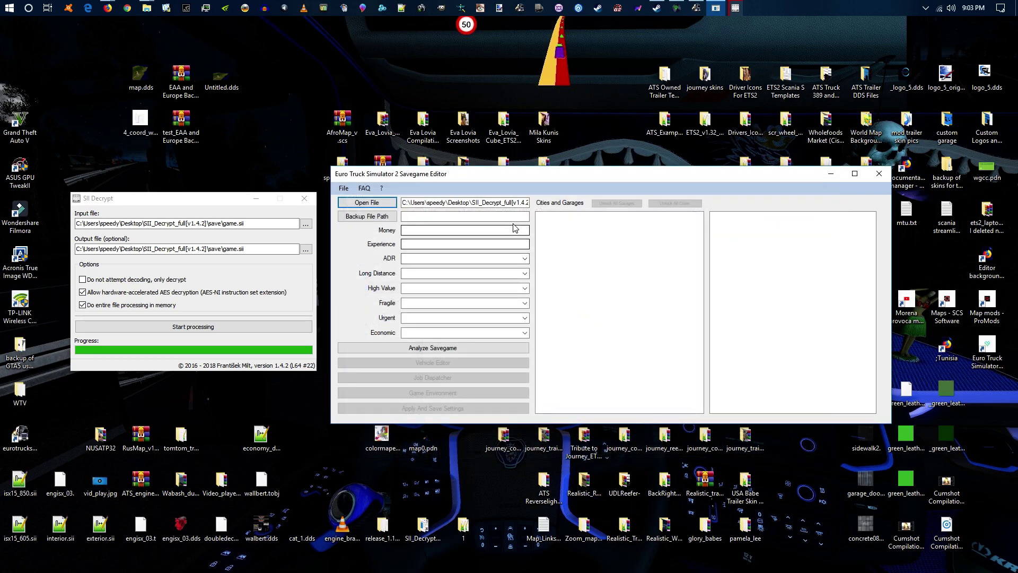
pyautogui.click(455, 349)
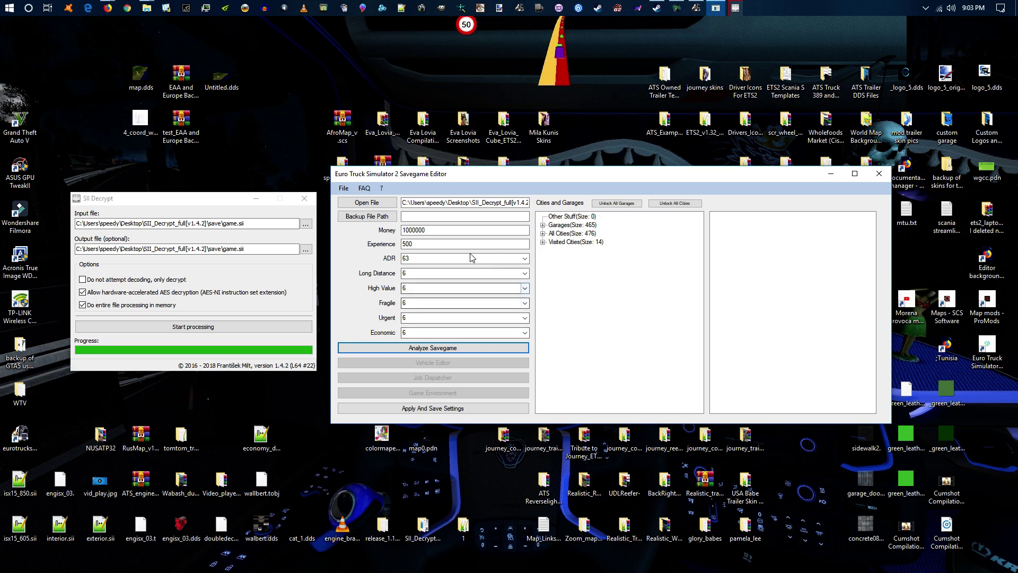
# Examine the Savegame Editor's Money field and Long Distance level options, spacing the editor and SII Decrypt windows side by side
pyautogui.click(422, 230)
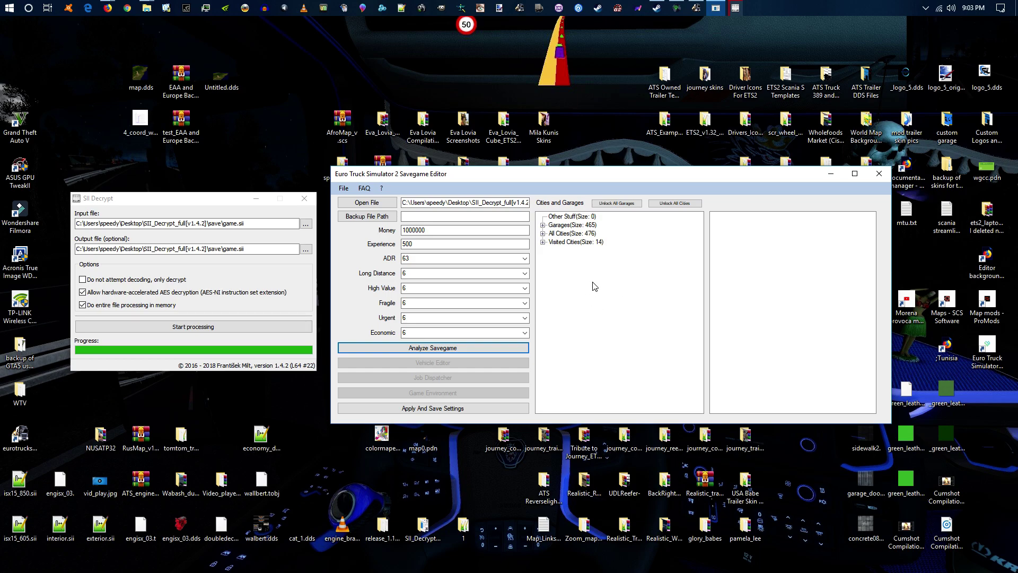
pyautogui.moveTo(567, 174); pyautogui.dragTo(581, 173)
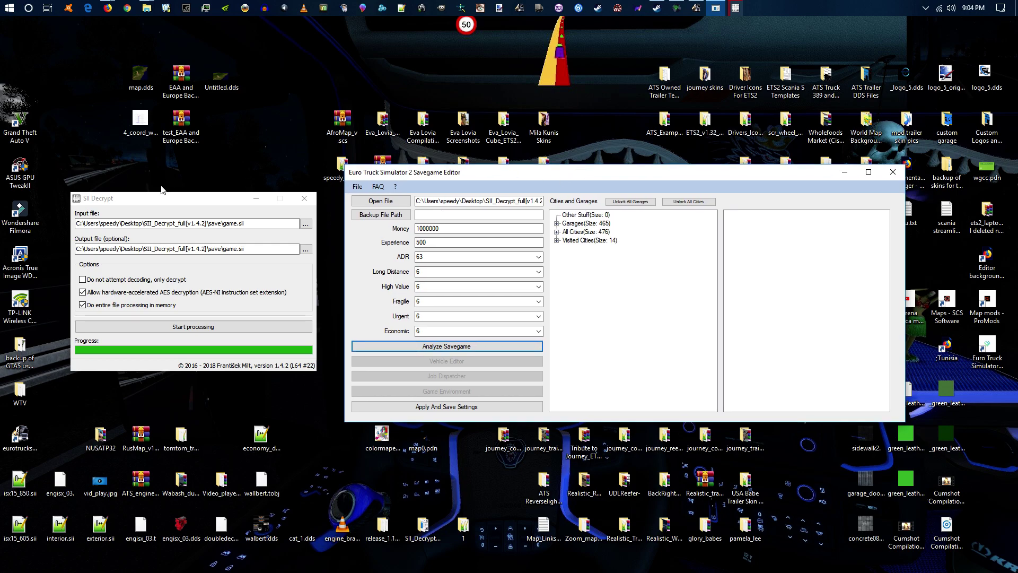
pyautogui.moveTo(183, 200); pyautogui.dragTo(207, 203)
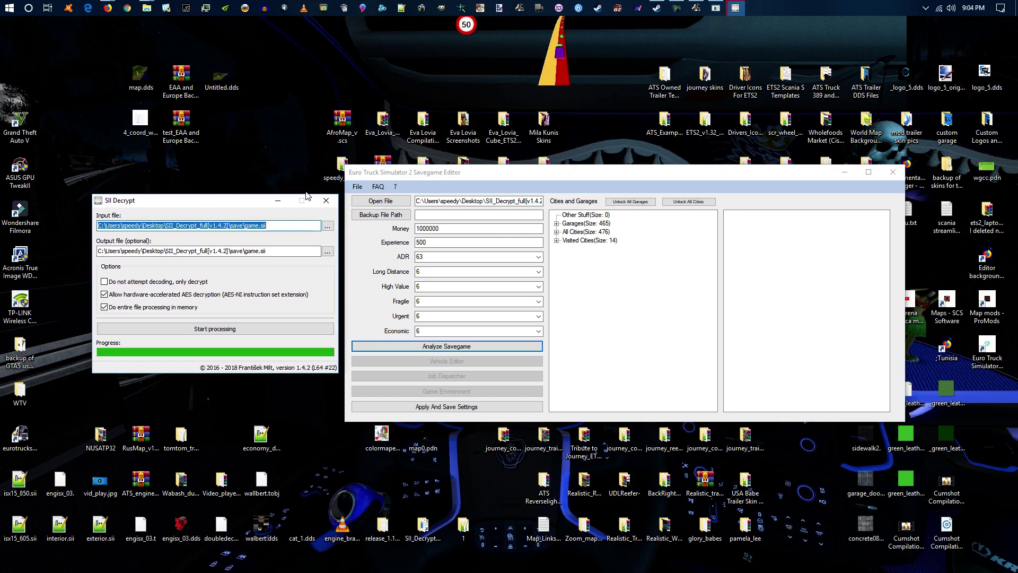
pyautogui.click(479, 232)
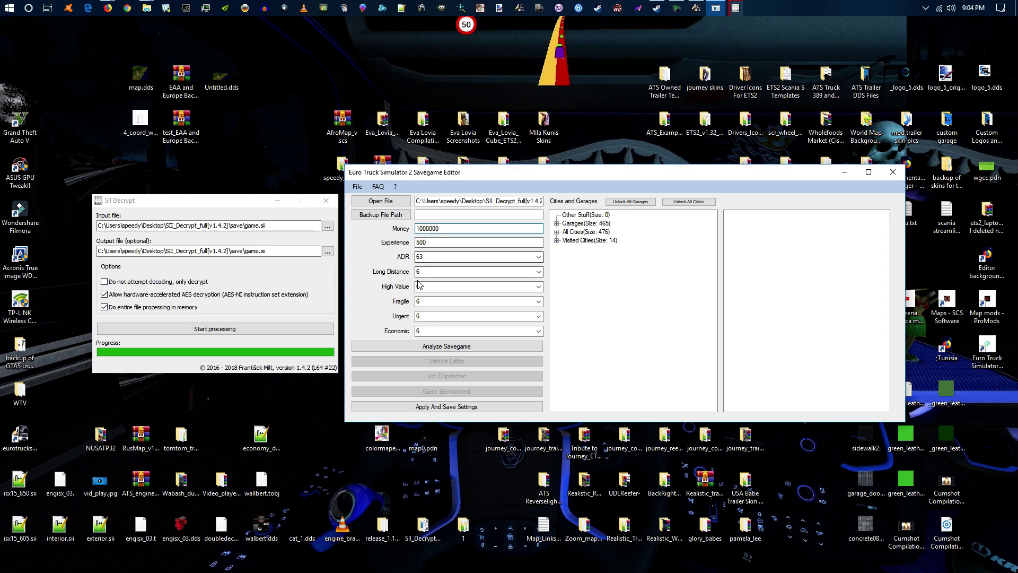
pyautogui.click(537, 272)
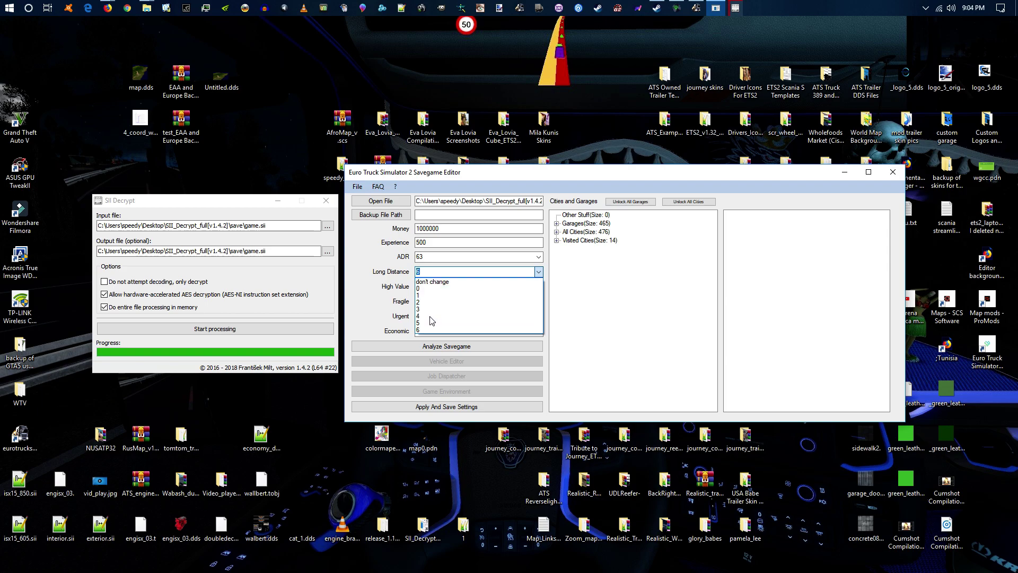
pyautogui.click(362, 272)
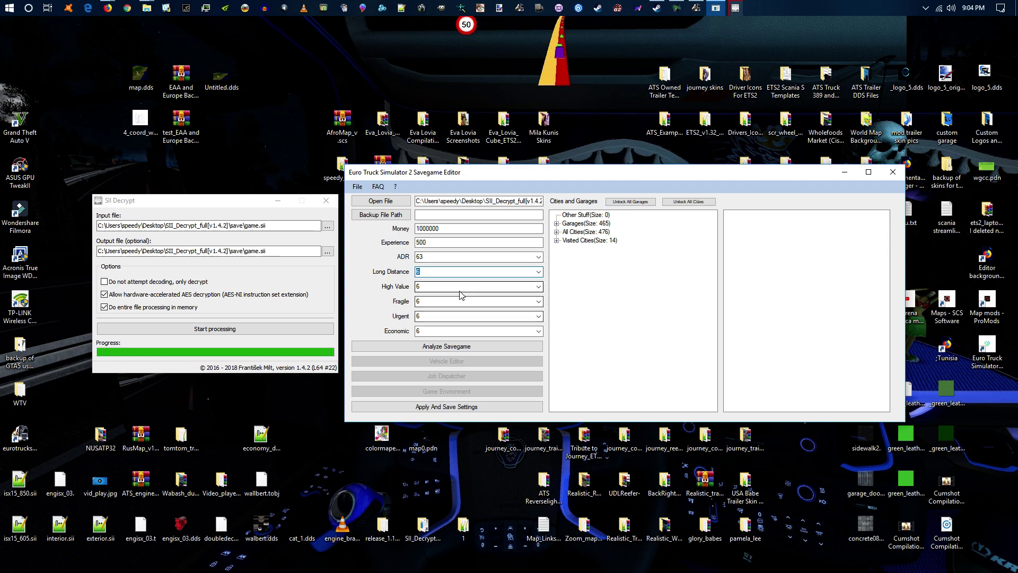
# Expand and collapse the Garages, All Cities and Visited Cities lists in turn to examine their entries
pyautogui.click(556, 224)
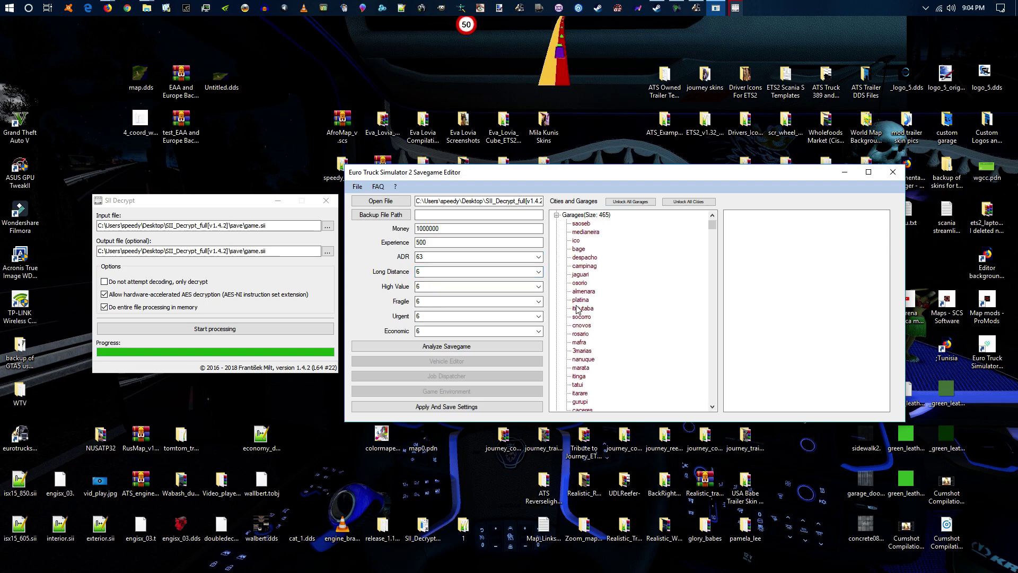
pyautogui.click(557, 215)
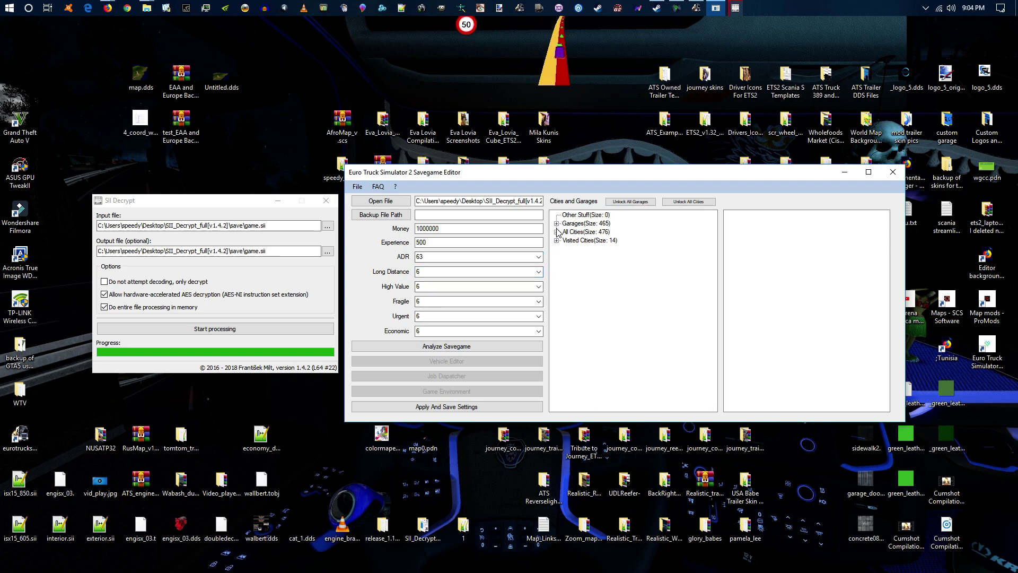
pyautogui.click(557, 231)
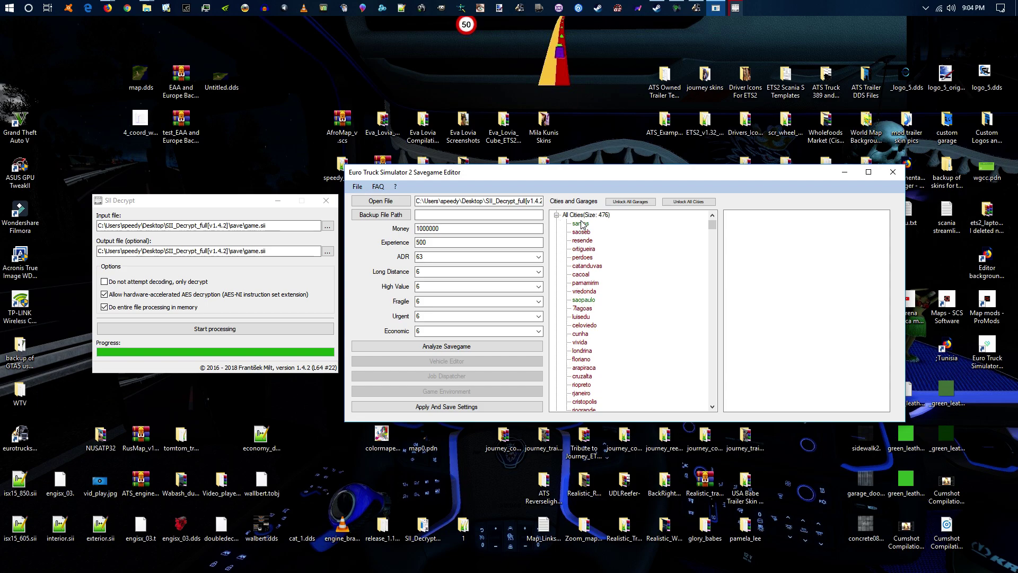
pyautogui.click(557, 215)
pyautogui.click(557, 241)
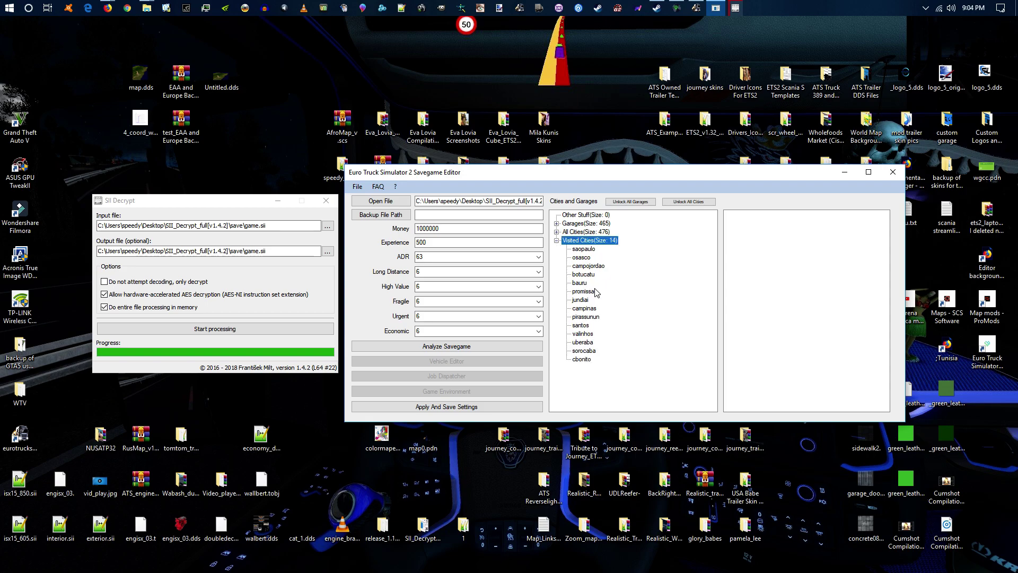
pyautogui.click(556, 241)
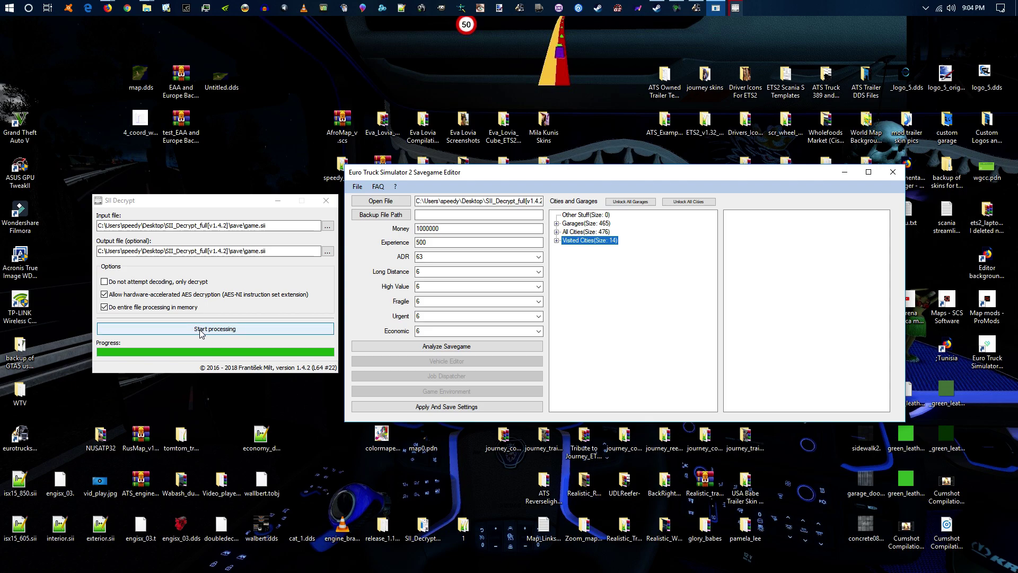
# Open game.sii from the SII_Decrypt_full[v1.4.2] save folder in Notepad++, examine its text, close it, and show the file's available actions
pyautogui.doubleClick(420, 533)
pyautogui.doubleClick(269, 227)
pyautogui.click(270, 225)
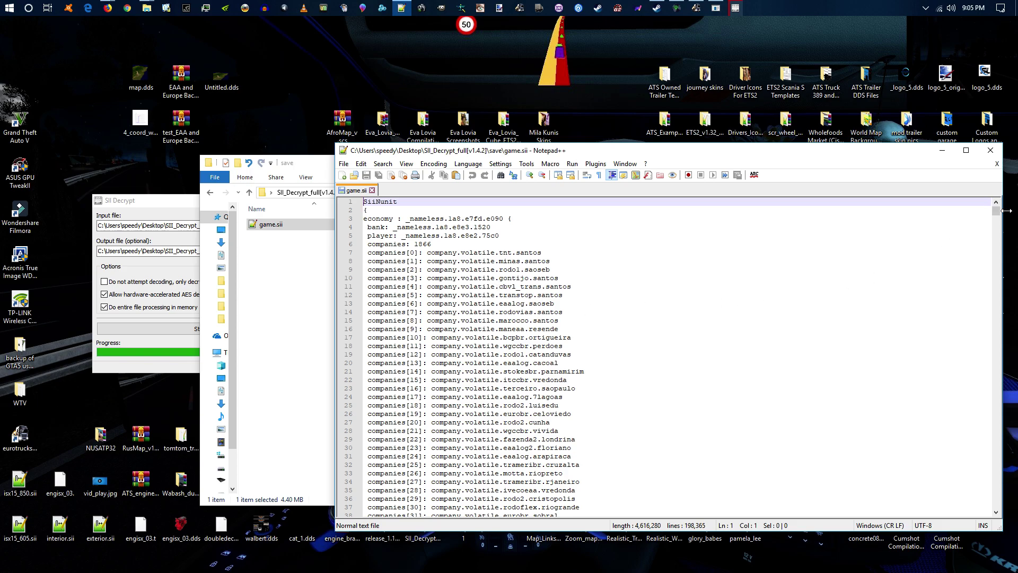
pyautogui.moveTo(1000, 213)
pyautogui.mouseDown()
pyautogui.moveTo(978, 335)
pyautogui.moveTo(979, 446)
pyautogui.moveTo(999, 209)
pyautogui.mouseUp()
pyautogui.click(990, 150)
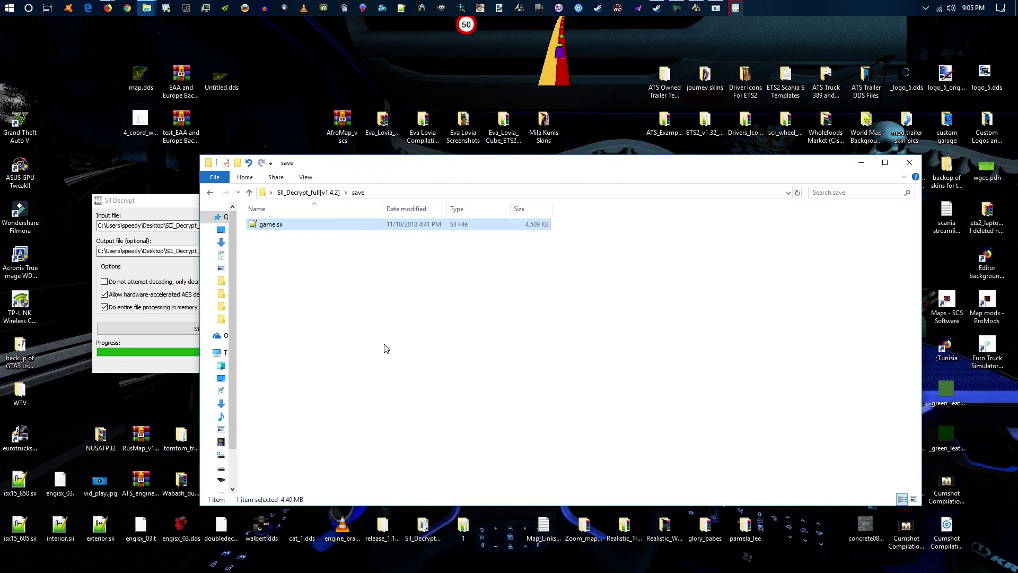
pyautogui.rightClick(276, 229)
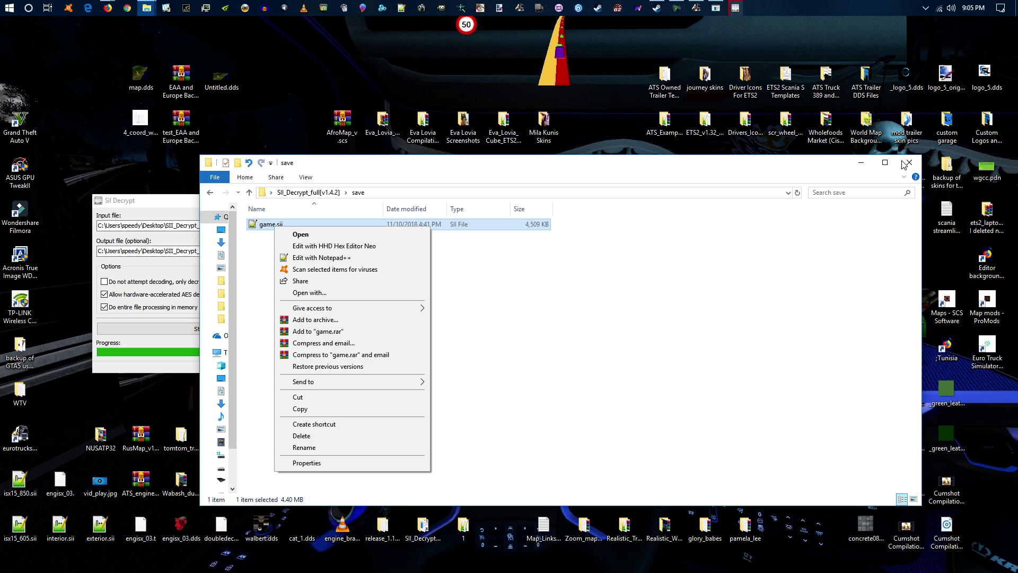
# Minimize the decrypted save folder, inspect game.sii in the game profile's autosave folder, and return to the parent save folder
pyautogui.click(861, 163)
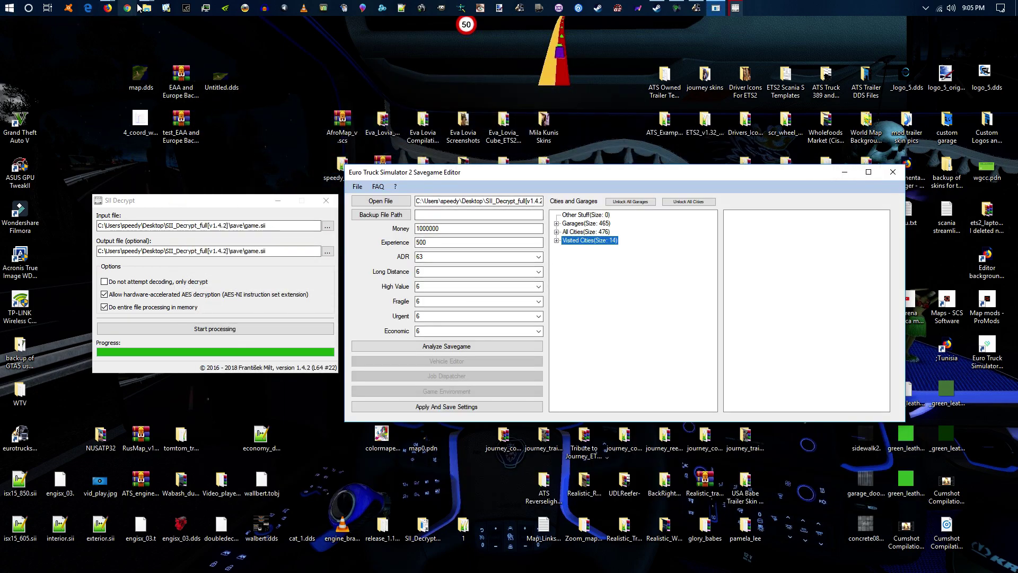
pyautogui.moveTo(153, 11)
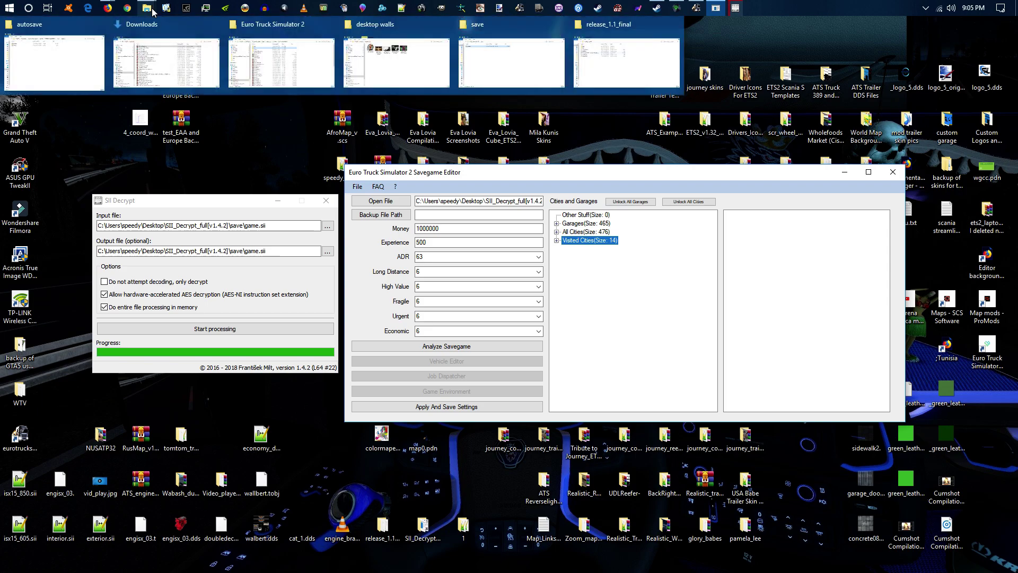
pyautogui.moveTo(57, 30)
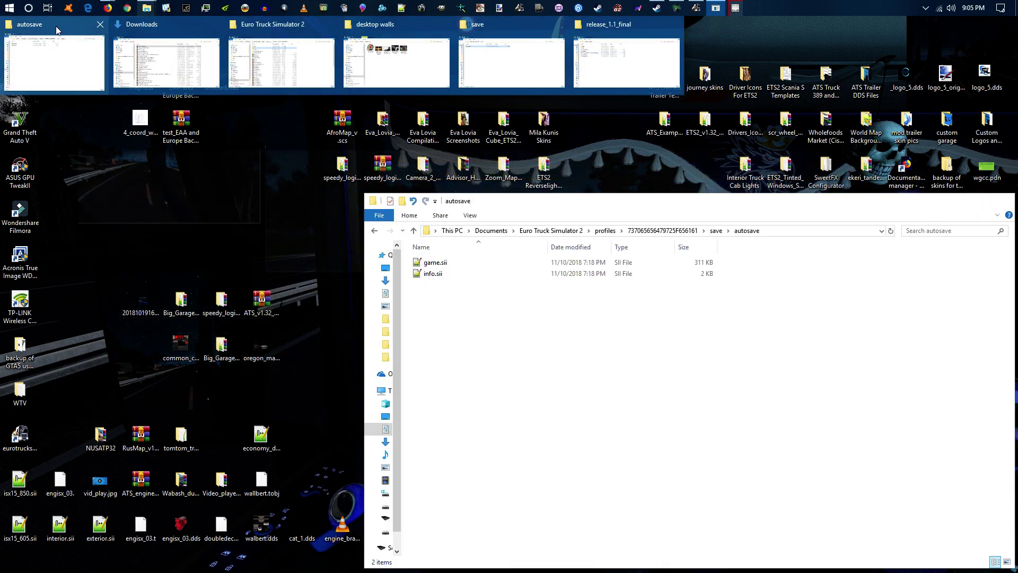
pyautogui.click(56, 31)
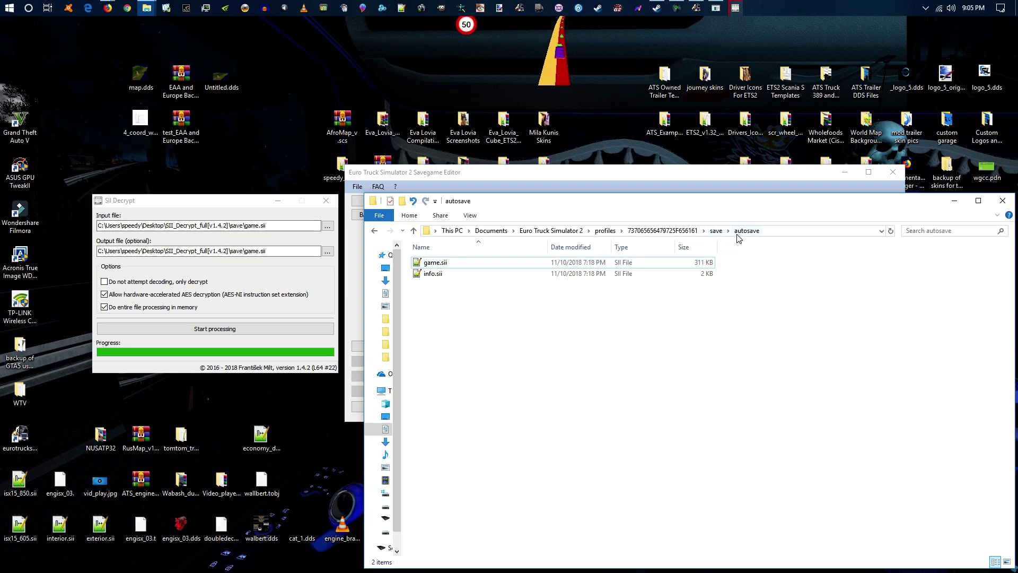
pyautogui.click(432, 264)
pyautogui.click(499, 369)
pyautogui.click(449, 265)
pyautogui.click(376, 231)
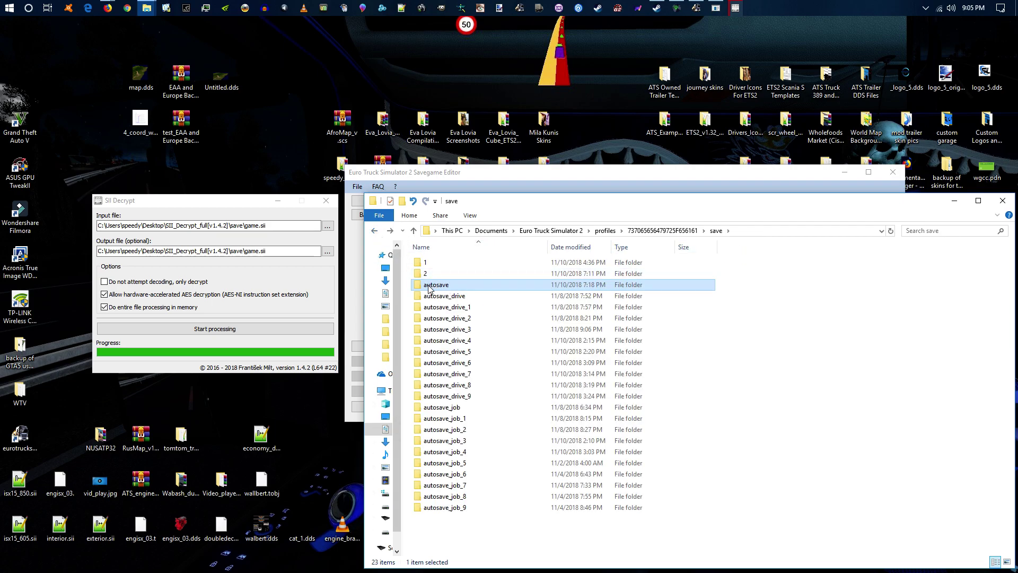
# Examine the files and available folder actions inside save folder 2, and return to the parent save folder
pyautogui.moveTo(435, 290)
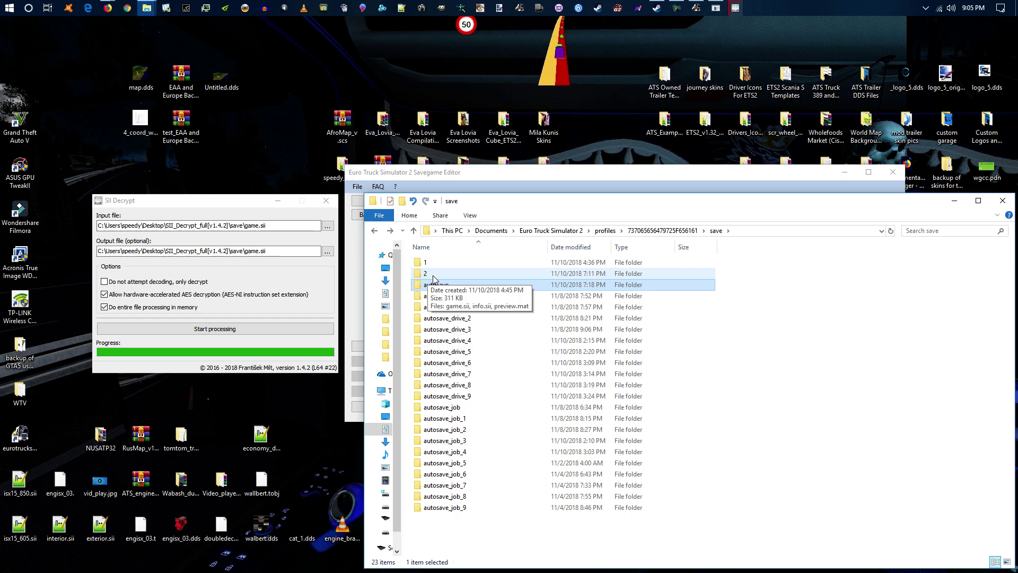
pyautogui.doubleClick(433, 275)
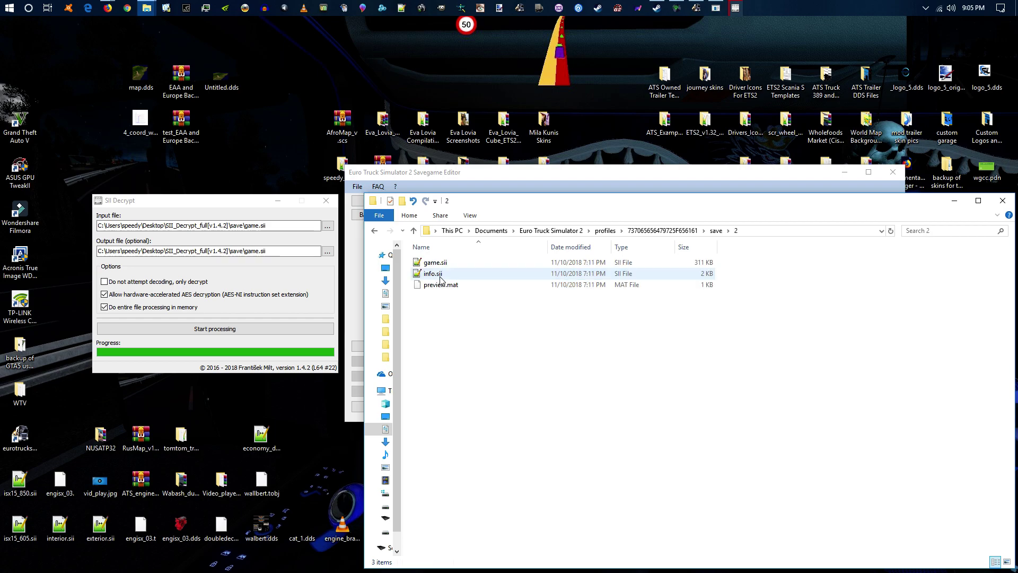
pyautogui.rightClick(472, 315)
pyautogui.click(459, 355)
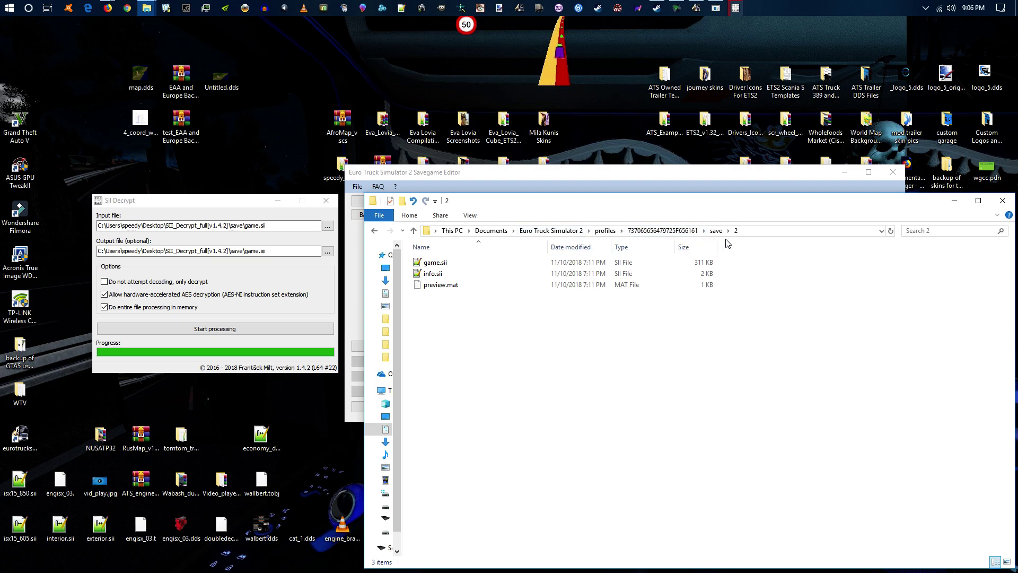
pyautogui.click(374, 231)
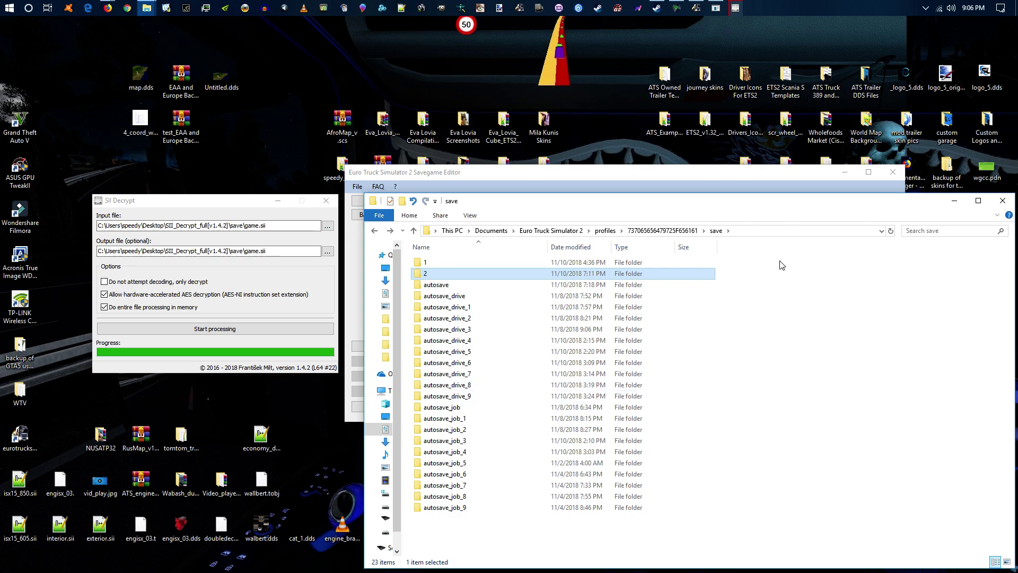
# Back out of the profile's save folder to Quick access and close File Explorer, the Savegame Editor and SII Decrypt
pyautogui.moveTo(725, 218); pyautogui.dragTo(717, 194)
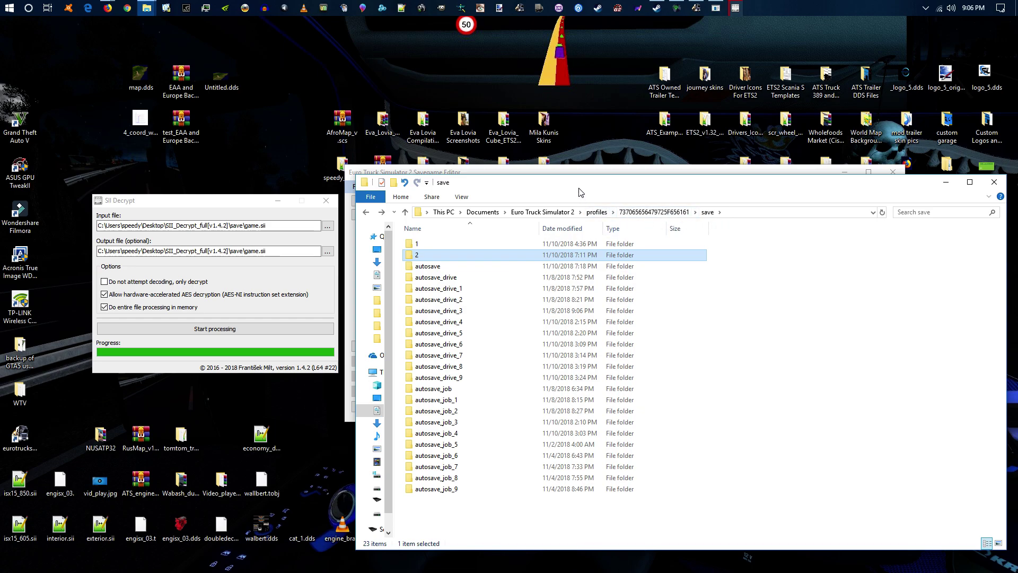
pyautogui.moveTo(581, 192); pyautogui.dragTo(581, 197)
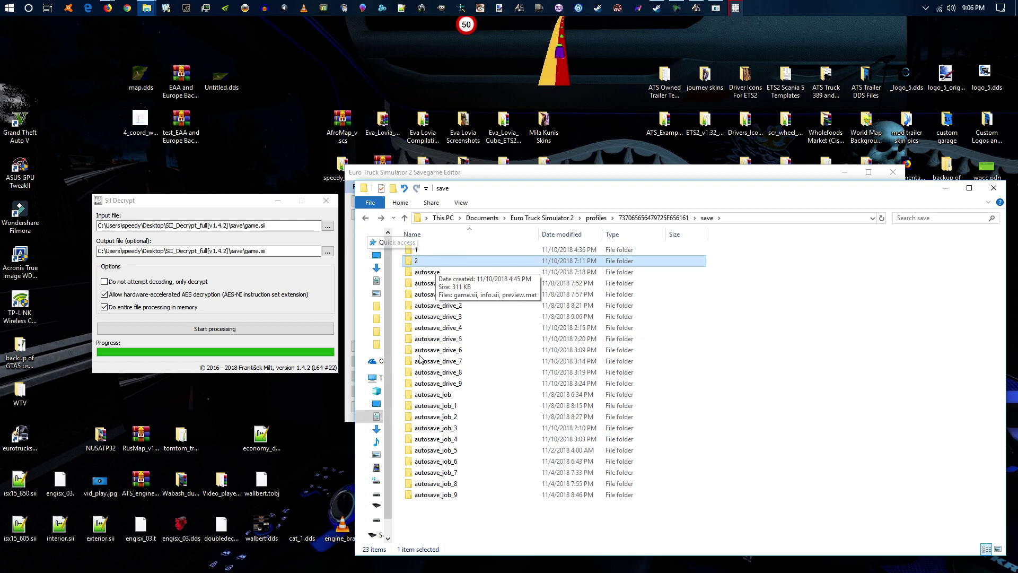
pyautogui.click(365, 217)
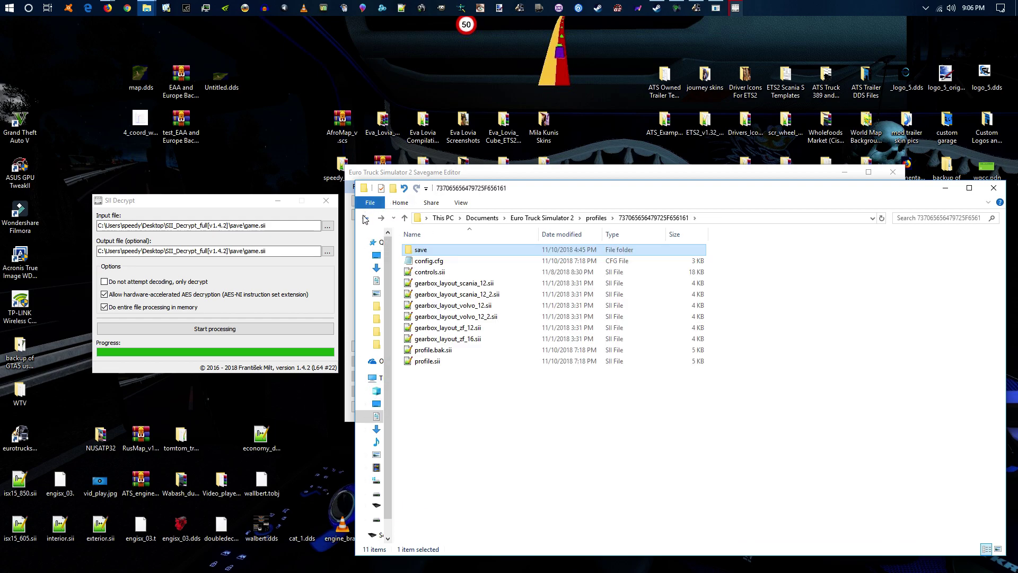
pyautogui.click(366, 218)
pyautogui.click(365, 218)
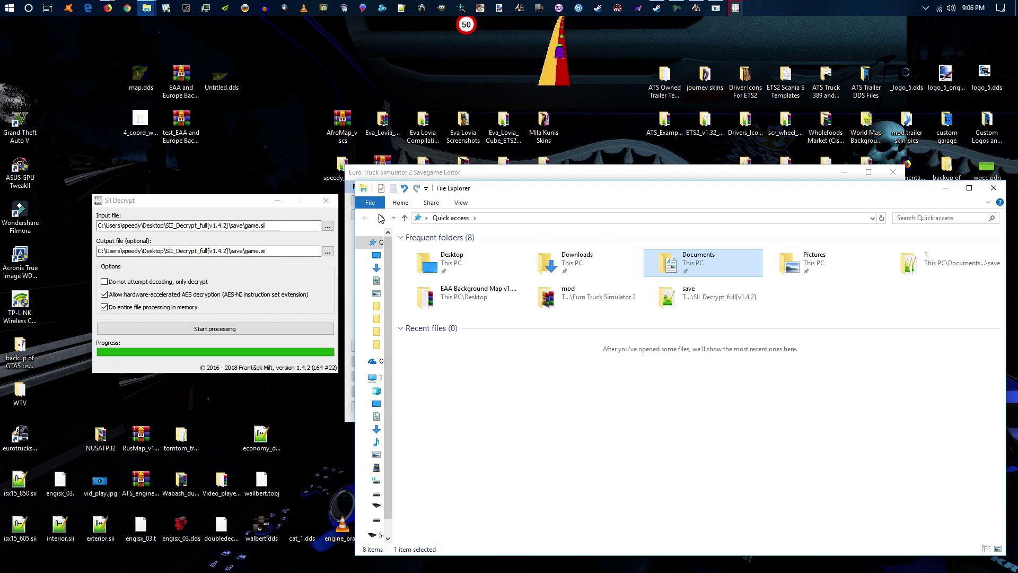
pyautogui.click(994, 188)
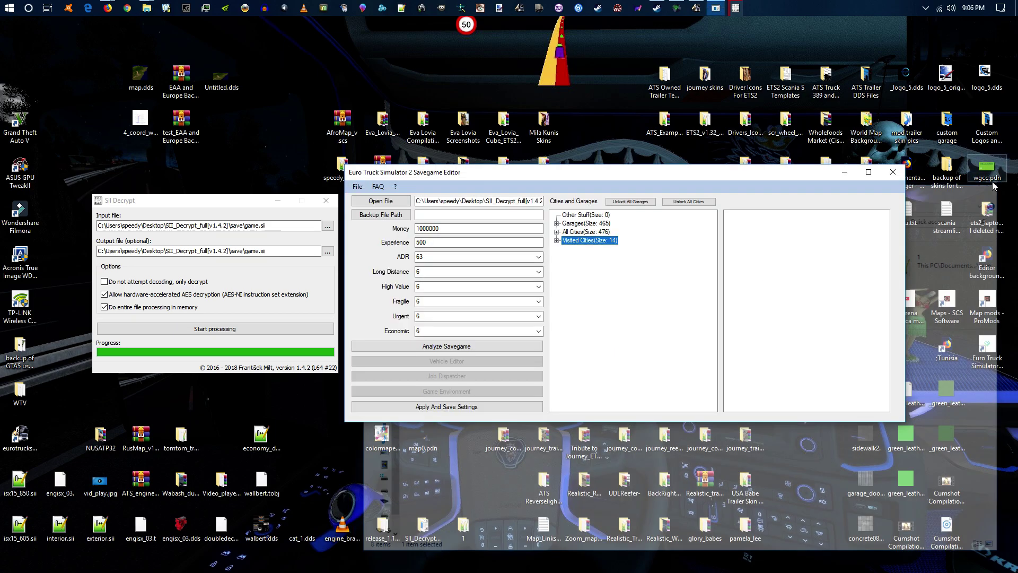
pyautogui.click(892, 172)
pyautogui.click(327, 201)
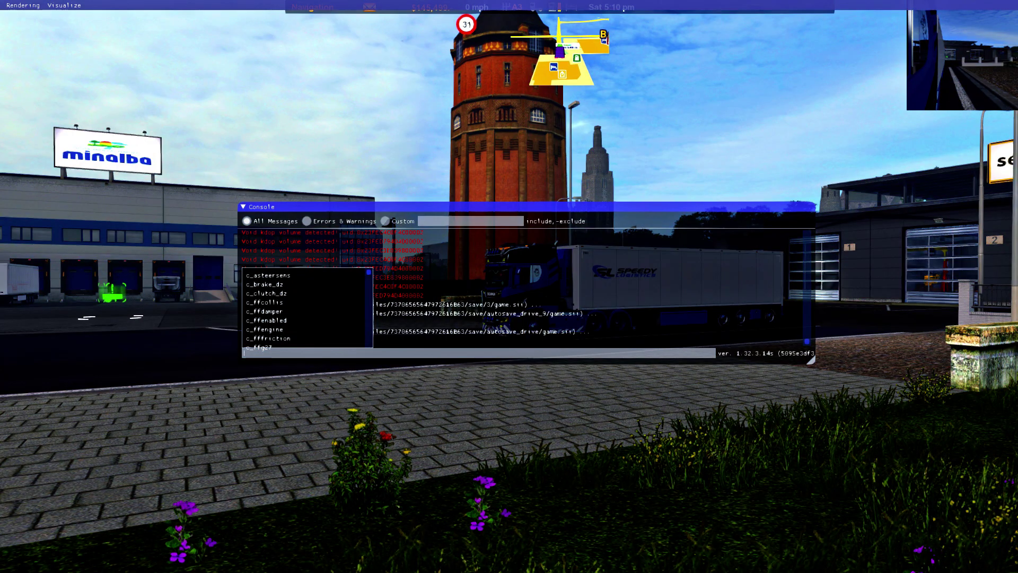
# Switch to Euro Truck Simulator 2, dismiss its developer console and bring up the game's main menu
pyautogui.press('`')
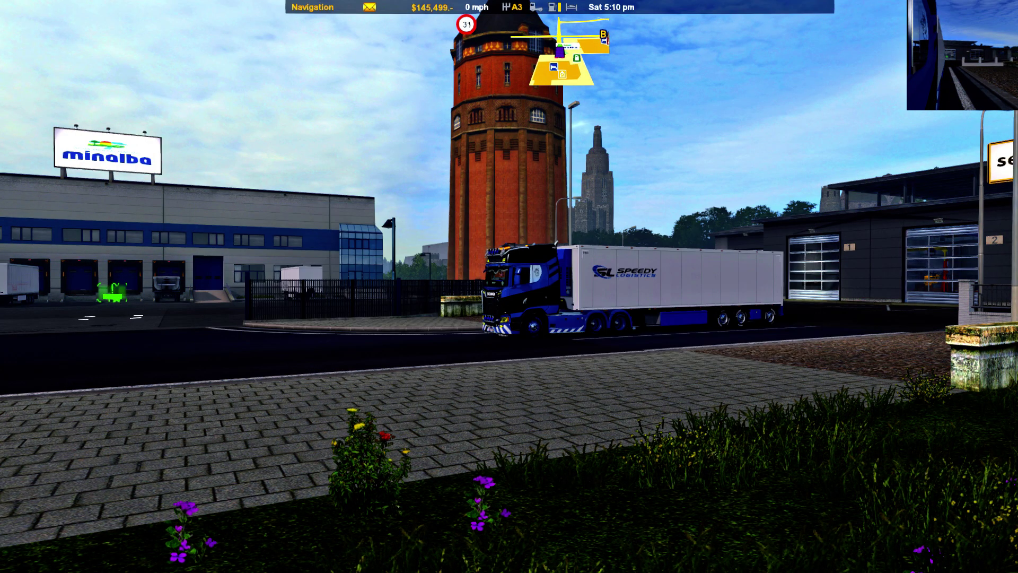
pyautogui.press('`')
pyautogui.press('`')
pyautogui.press('Escape')
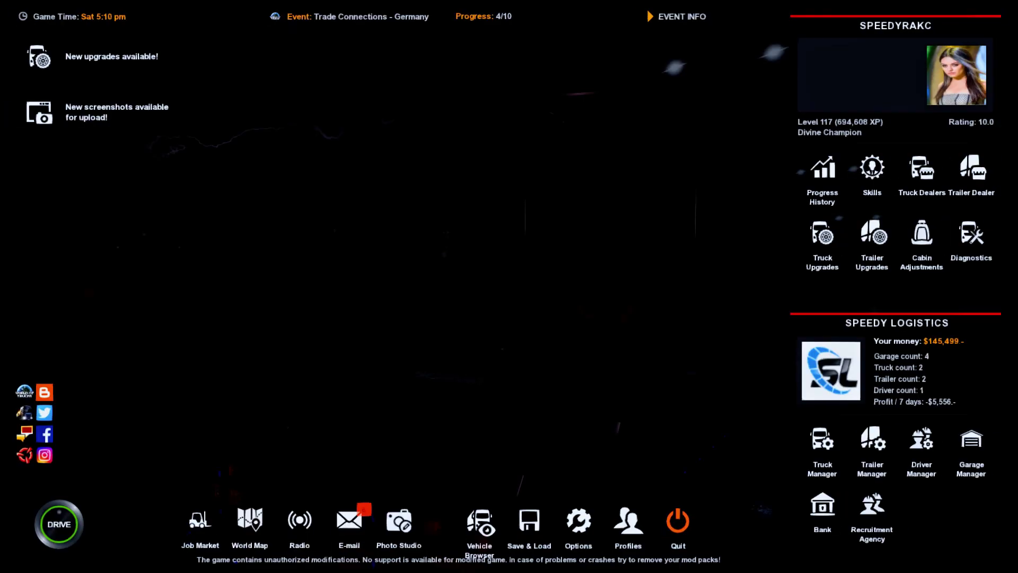